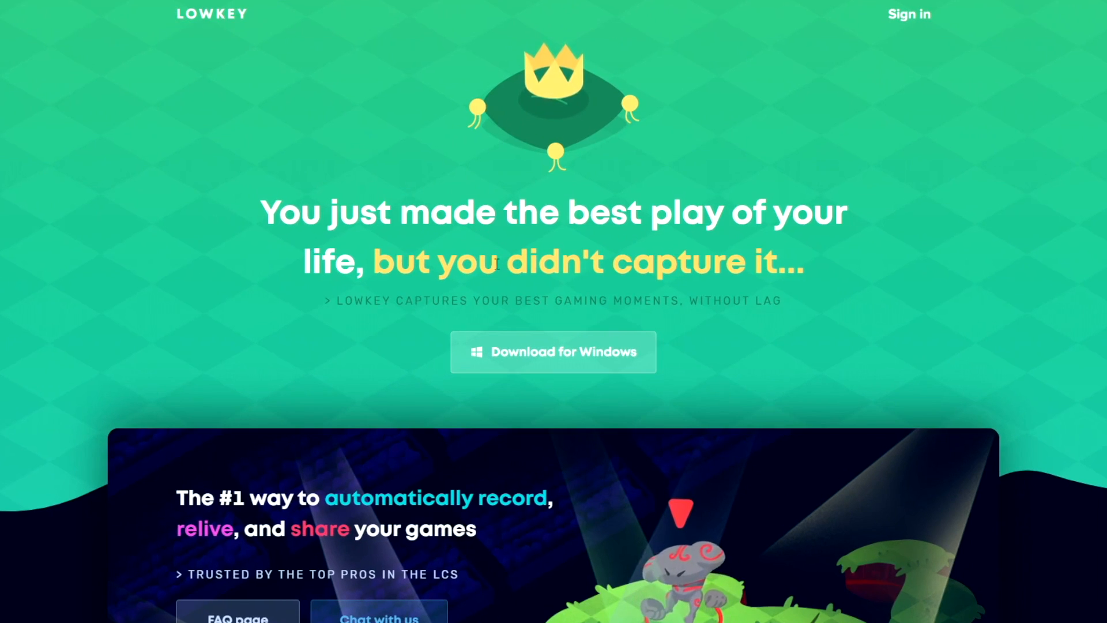
Step: Download the Lowkey.gg installer for Windows and save it as Lowkey.gg+Setup+2.3.1 in the Downloads folder
click(524, 360)
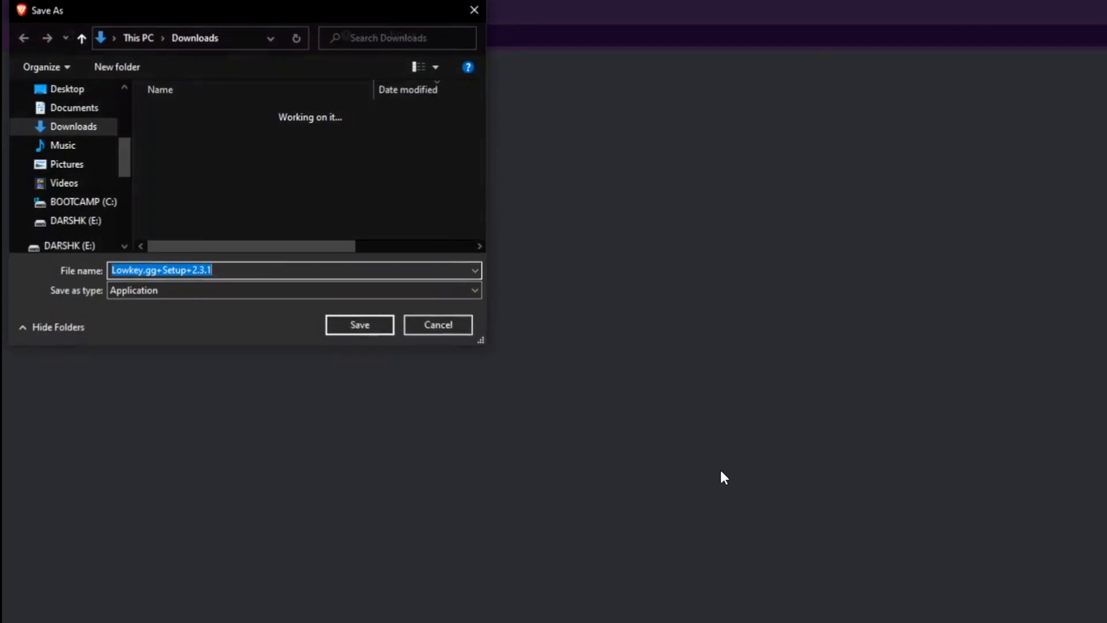
click(370, 328)
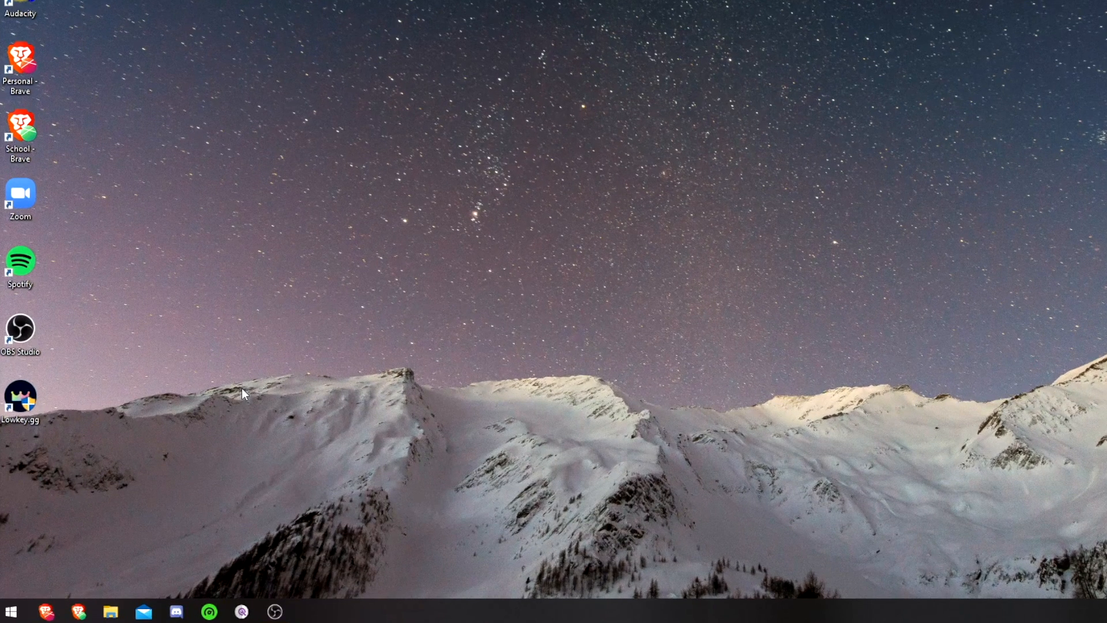
Step: Search the computer for lowkey.gg and bring up the launch options of the Lowkey.gg app
click(1, 619)
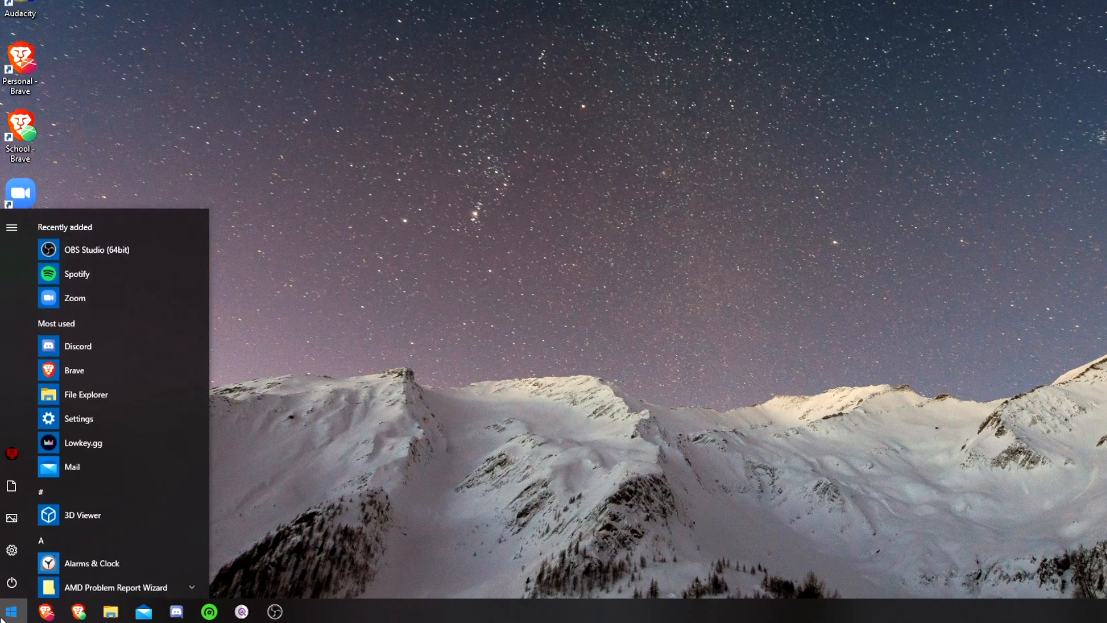
text(lowkey.)
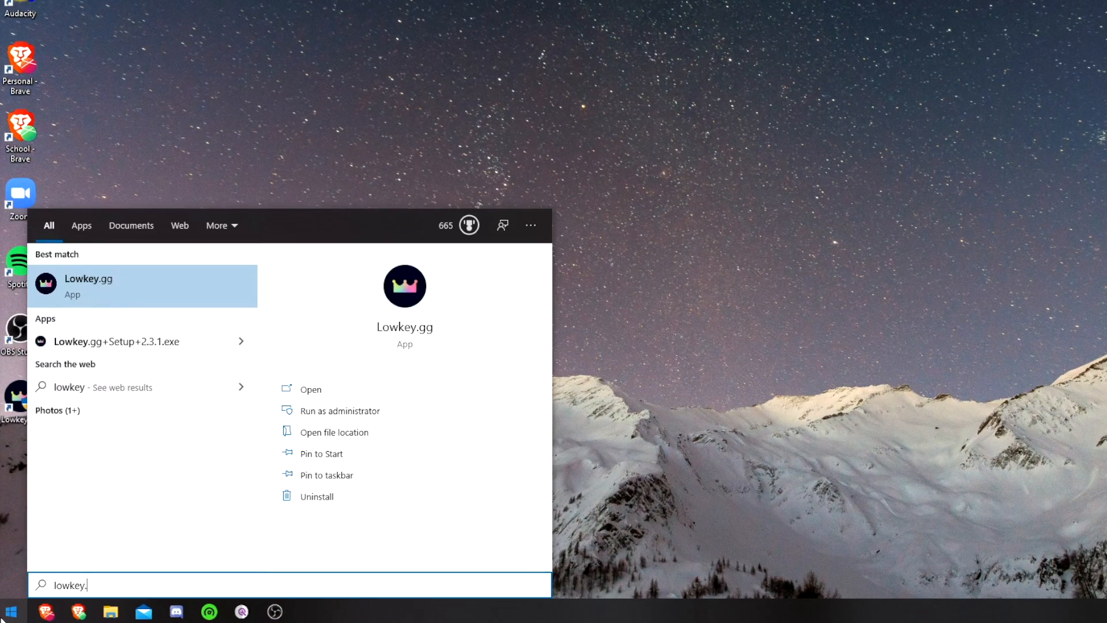
text(gg)
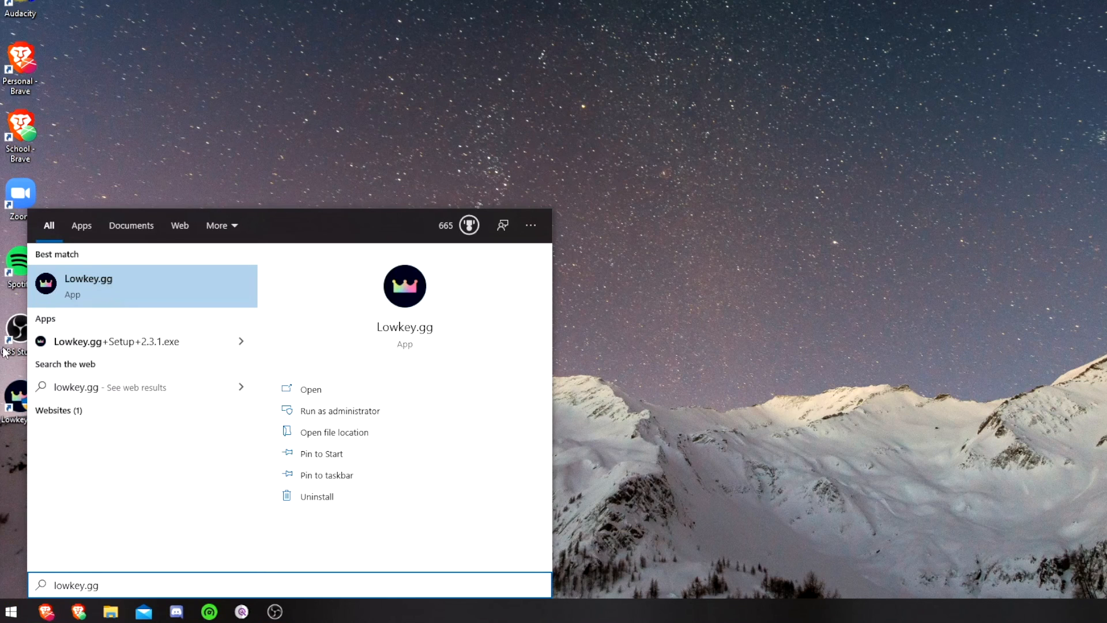
right_click(166, 278)
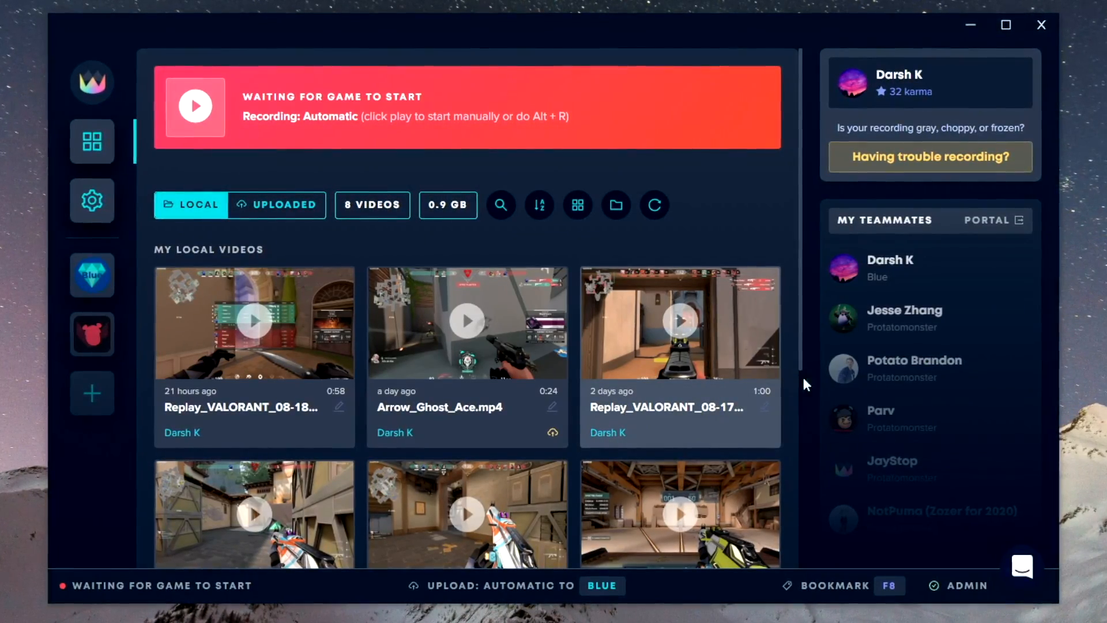
Step: In the general settings, choose E:\Gaming as the folder for saved videos and set local storage to 25 GB
mouse_move(941, 585)
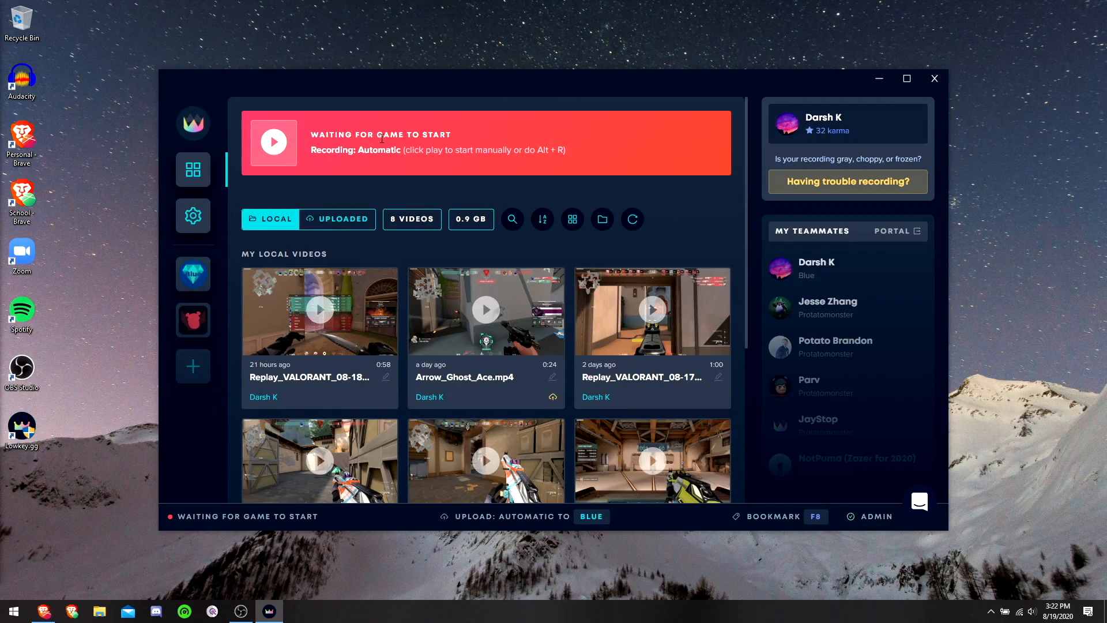
click(193, 223)
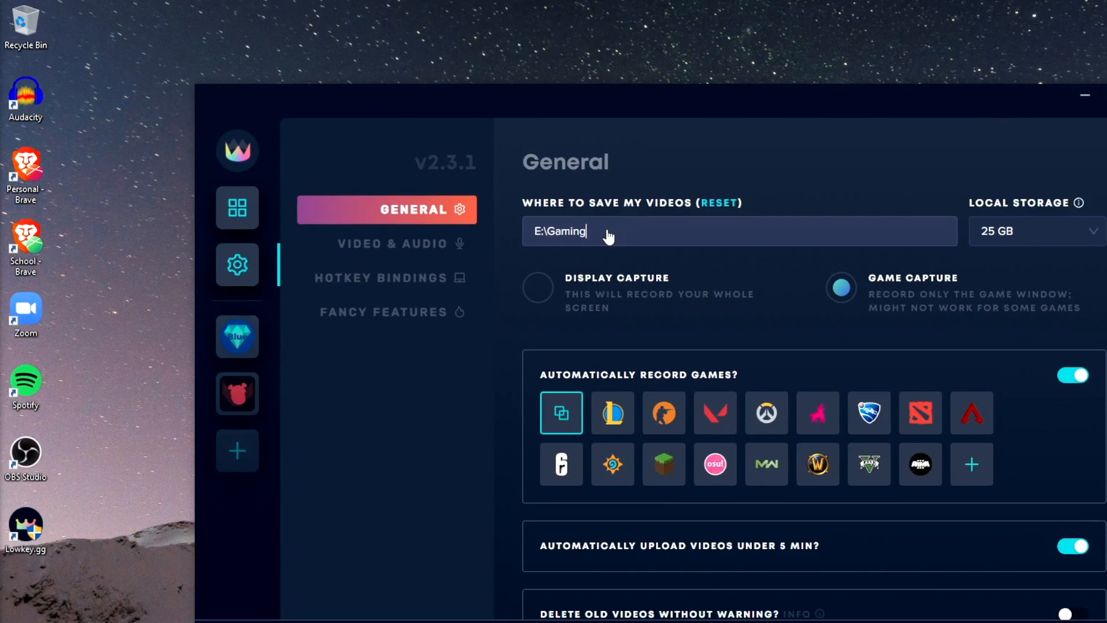
click(478, 180)
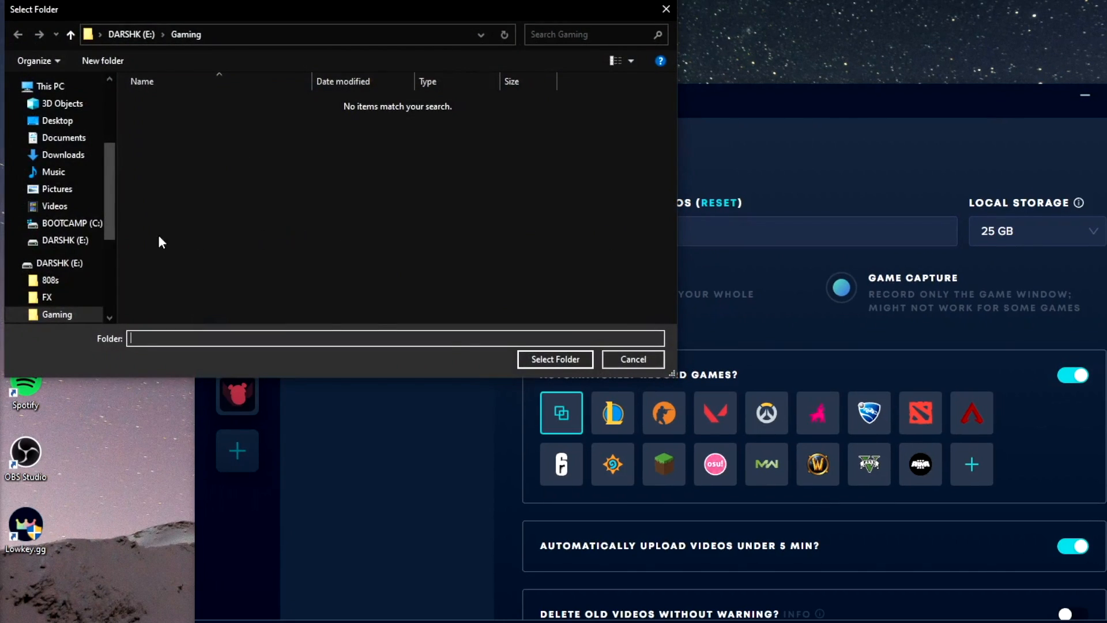
scroll(52, 230, down, 1)
click(86, 257)
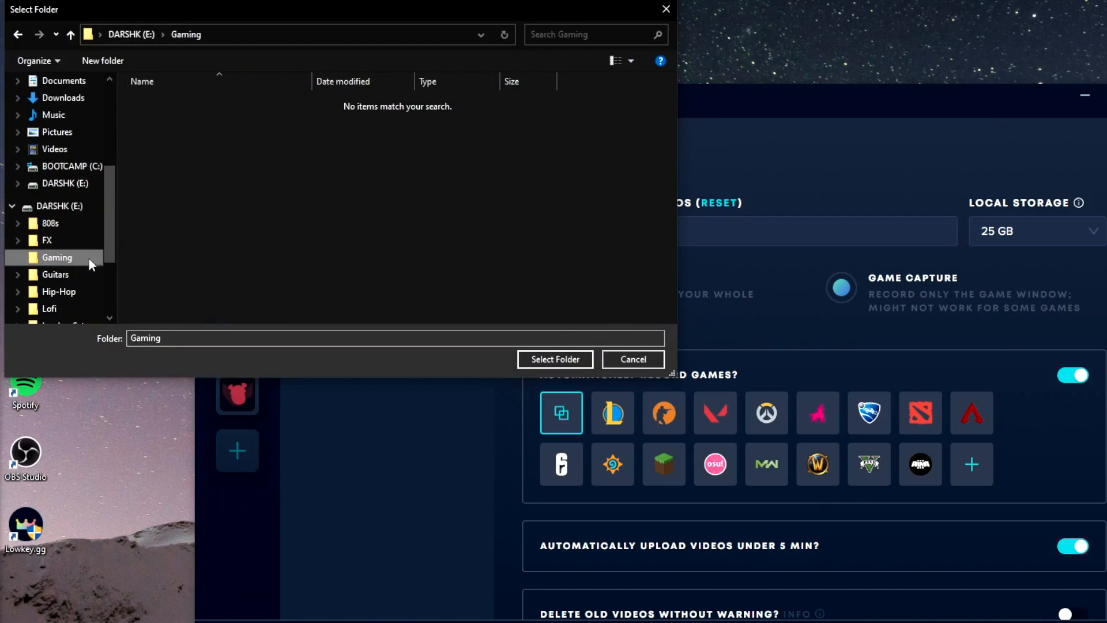
click(533, 356)
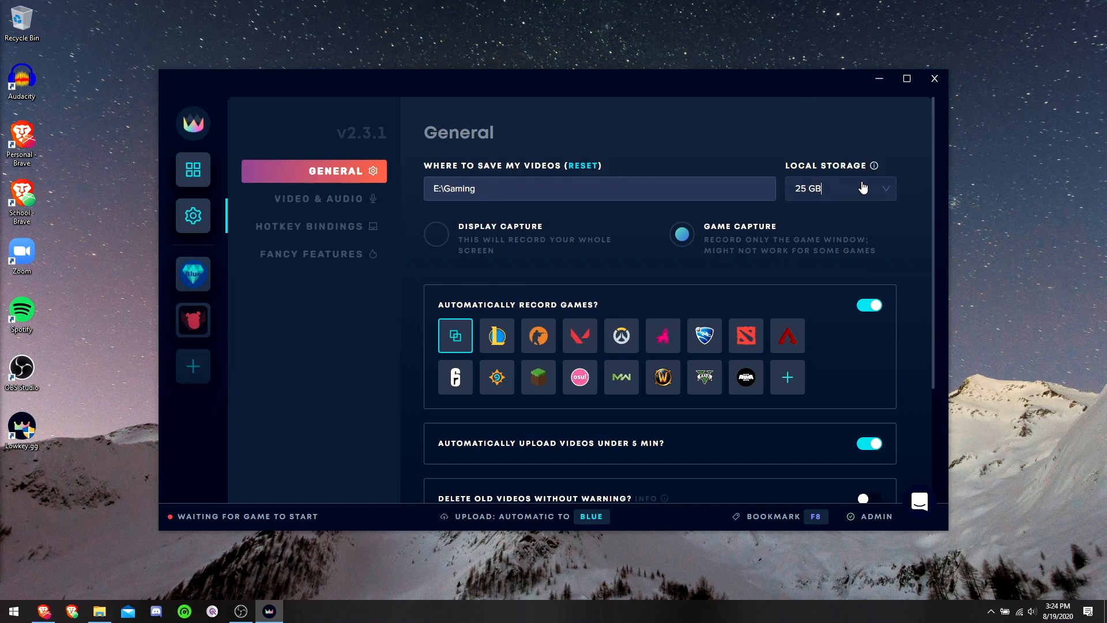
click(862, 188)
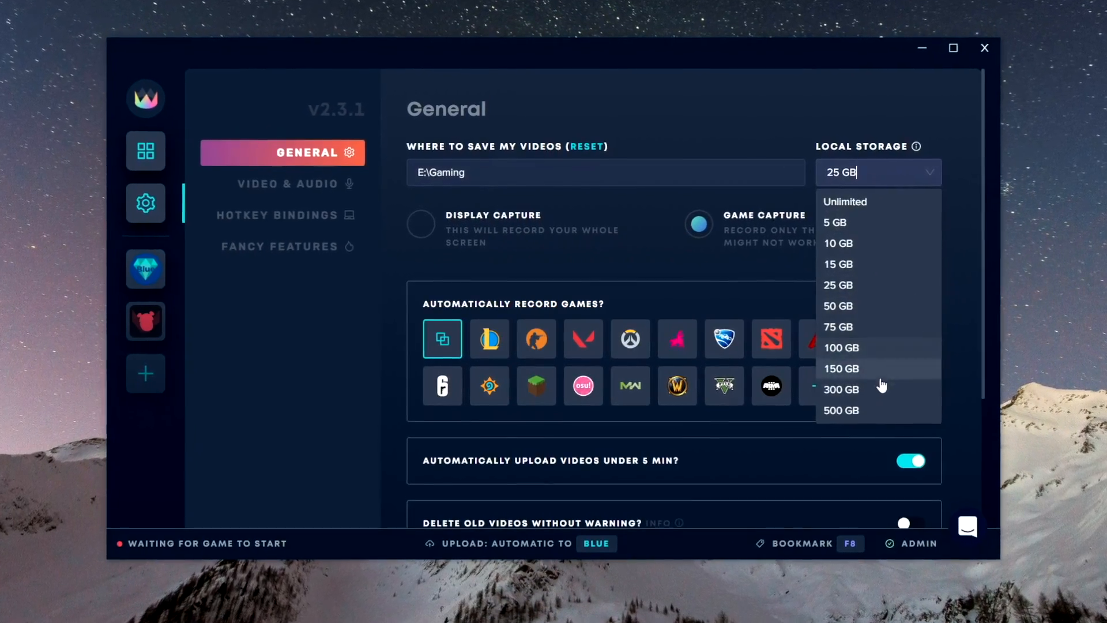
click(900, 288)
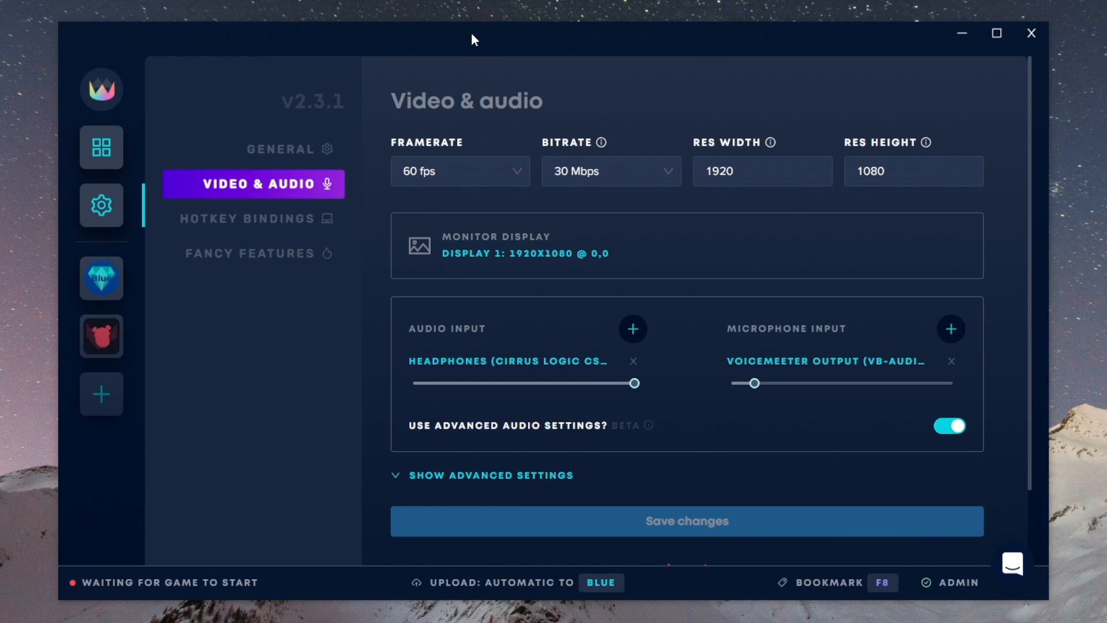
Step: Set the recording framerate to 60 fps in the video and audio settings
click(473, 174)
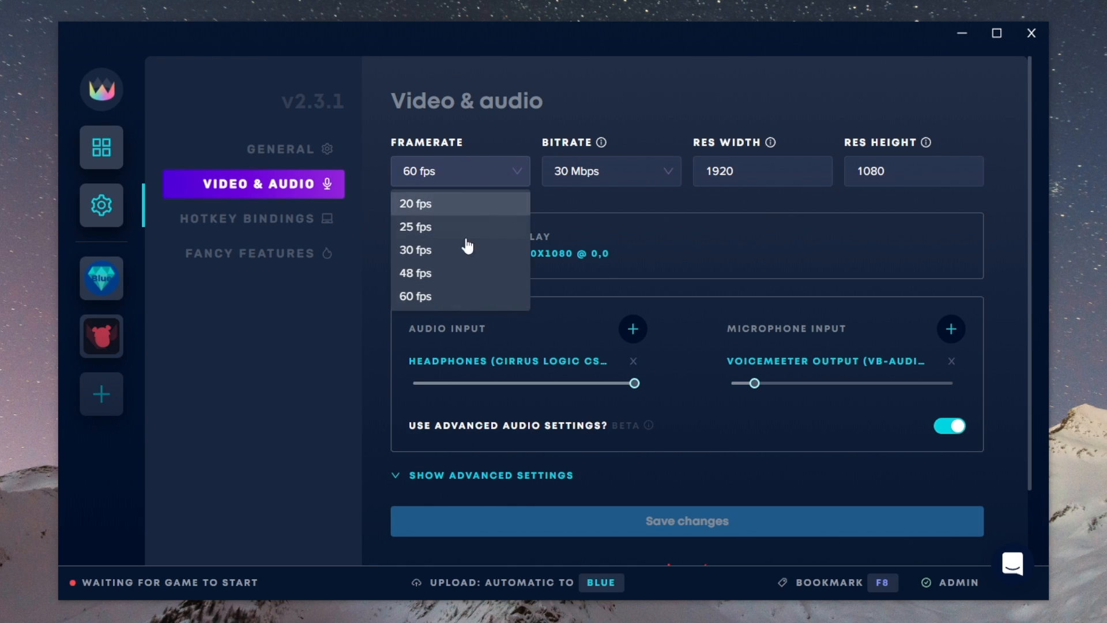
click(465, 297)
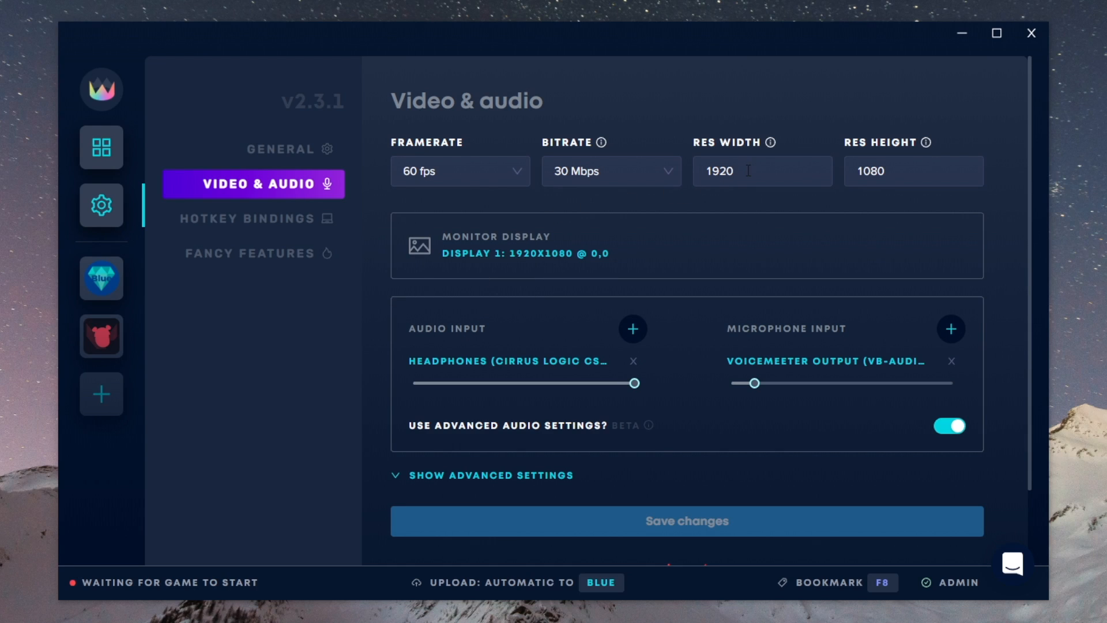
click(907, 171)
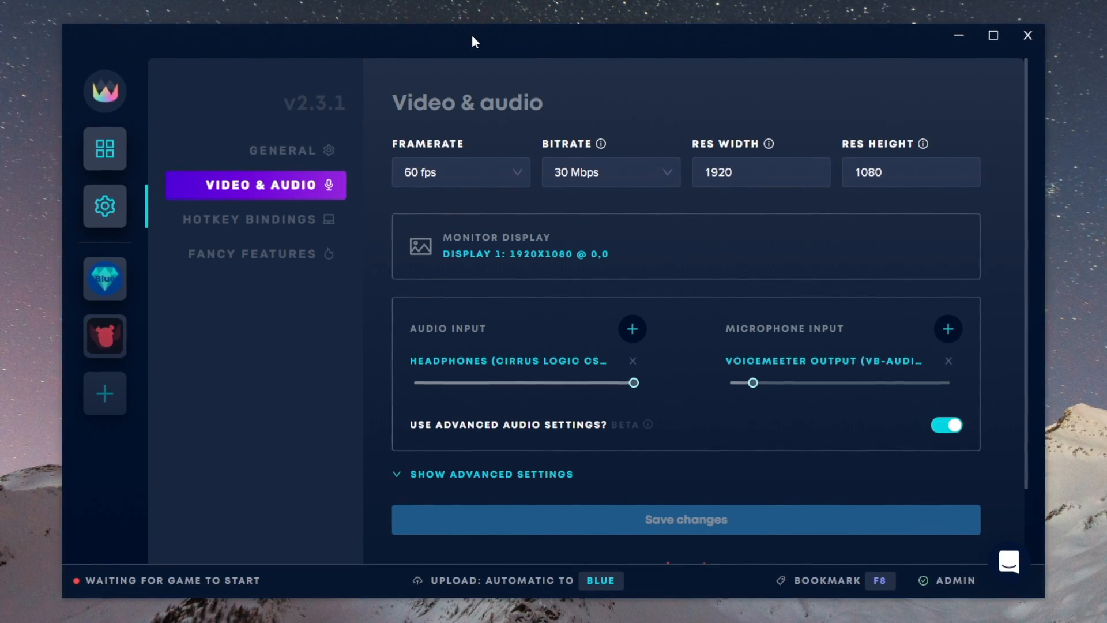
click(474, 177)
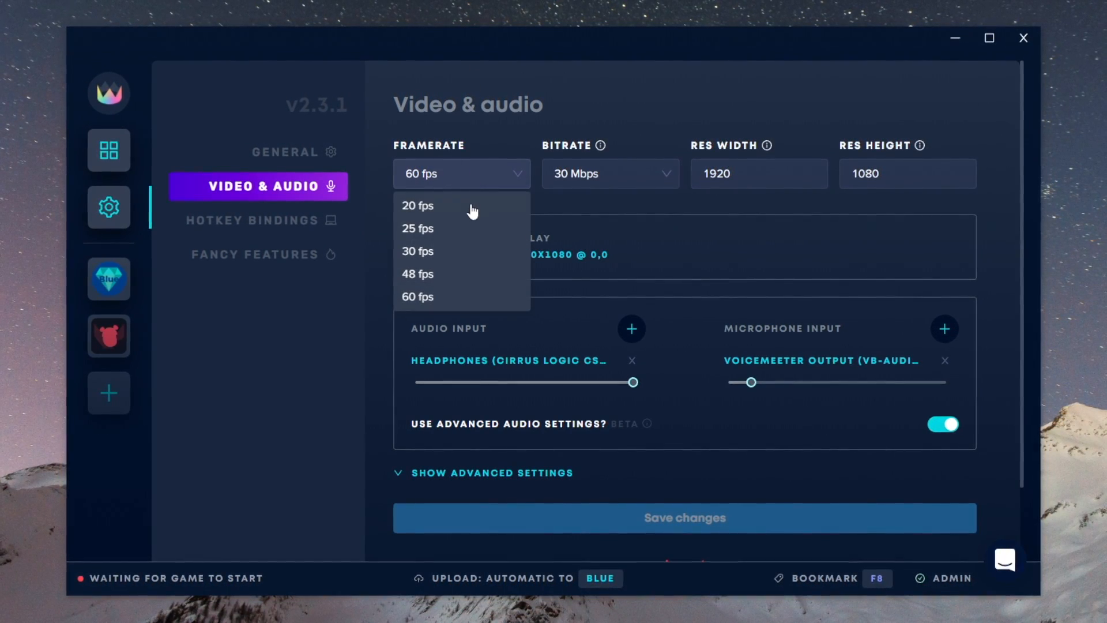
click(462, 295)
Step: Check the resolution width and height, and select Display 1: 1920x1080 @ 0,0 as the monitor display
click(741, 175)
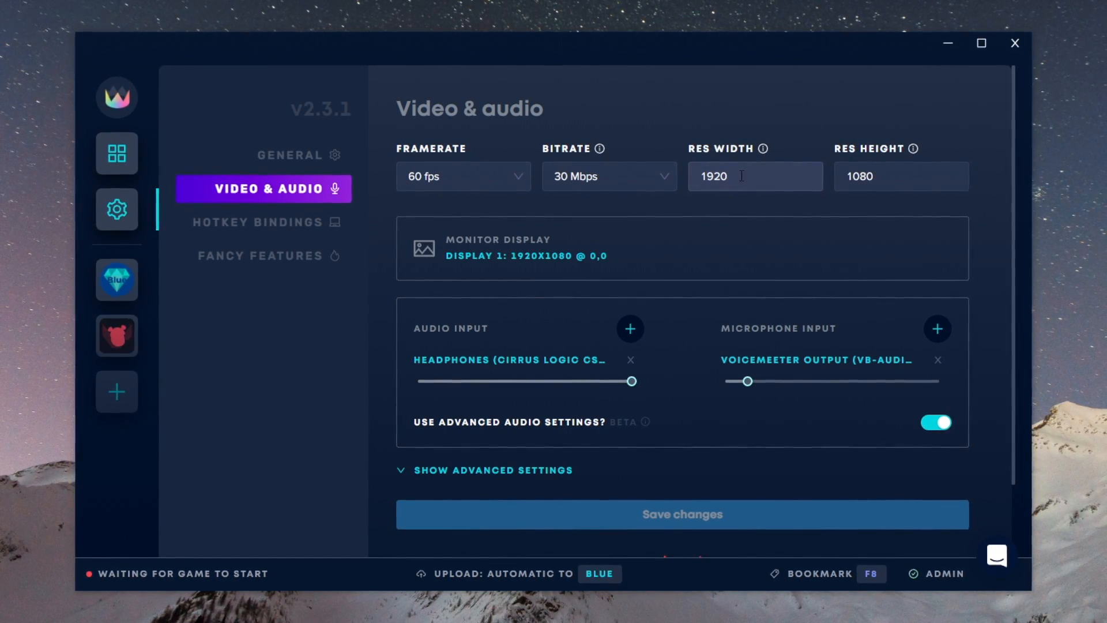
click(894, 175)
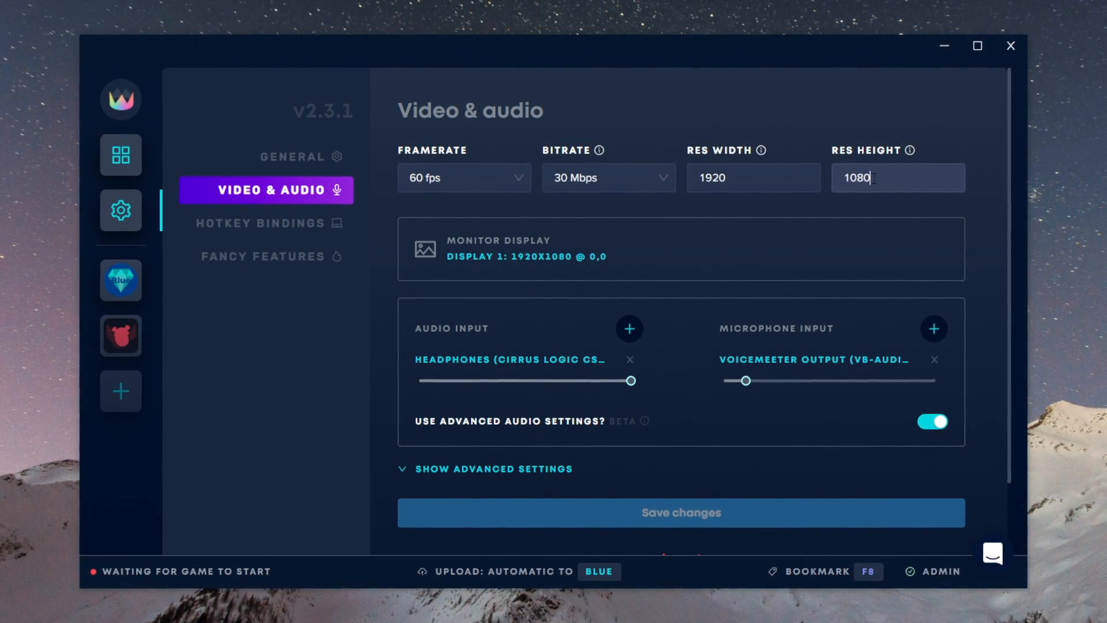
click(892, 177)
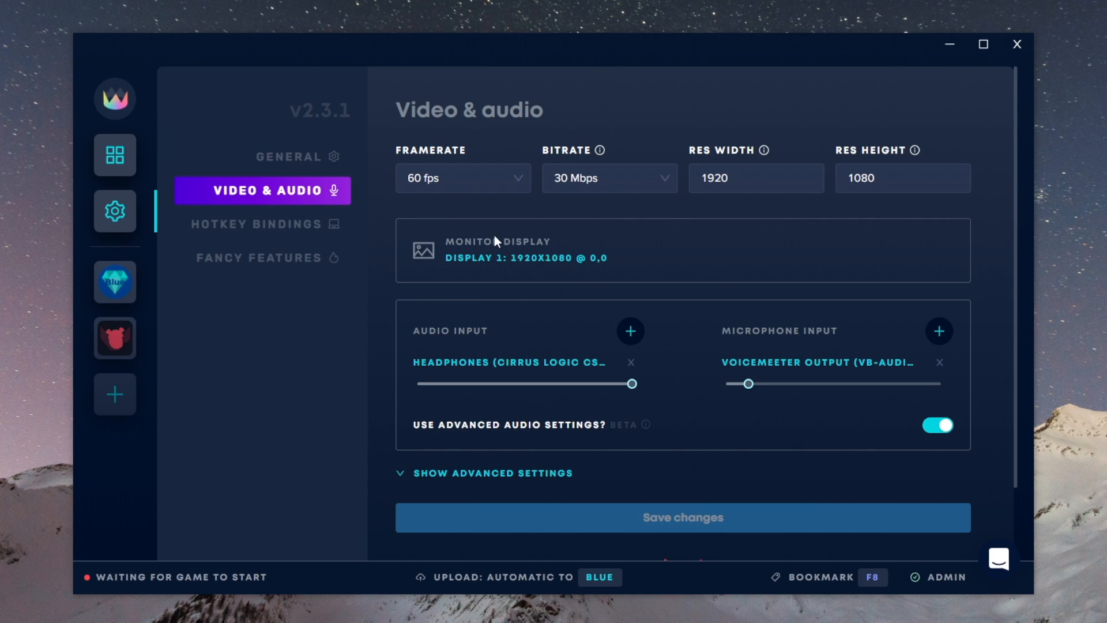
click(535, 258)
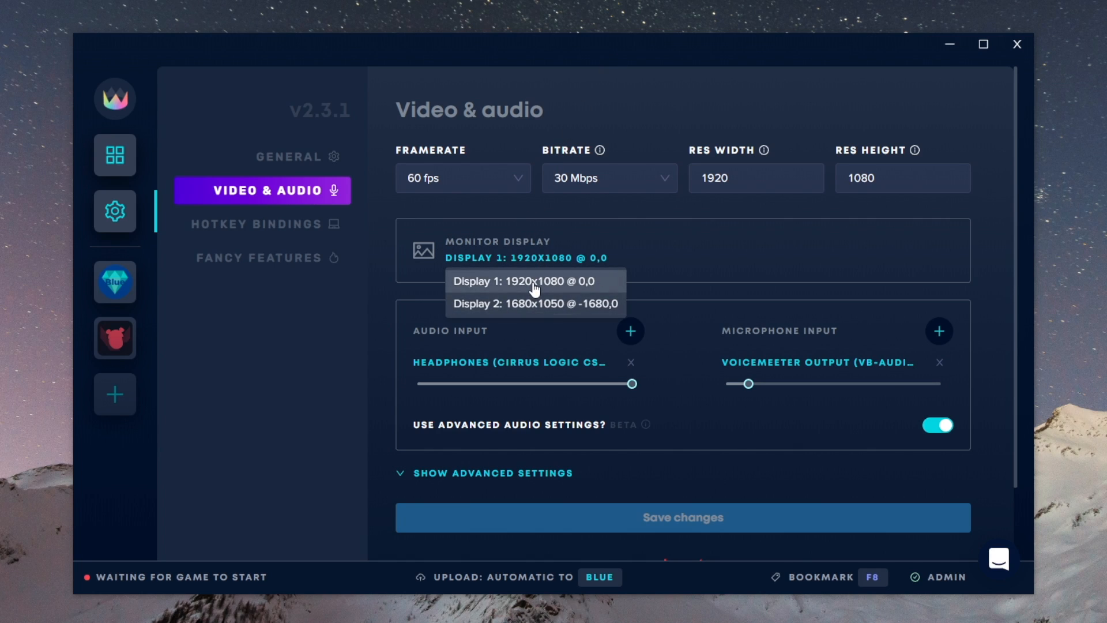
click(533, 282)
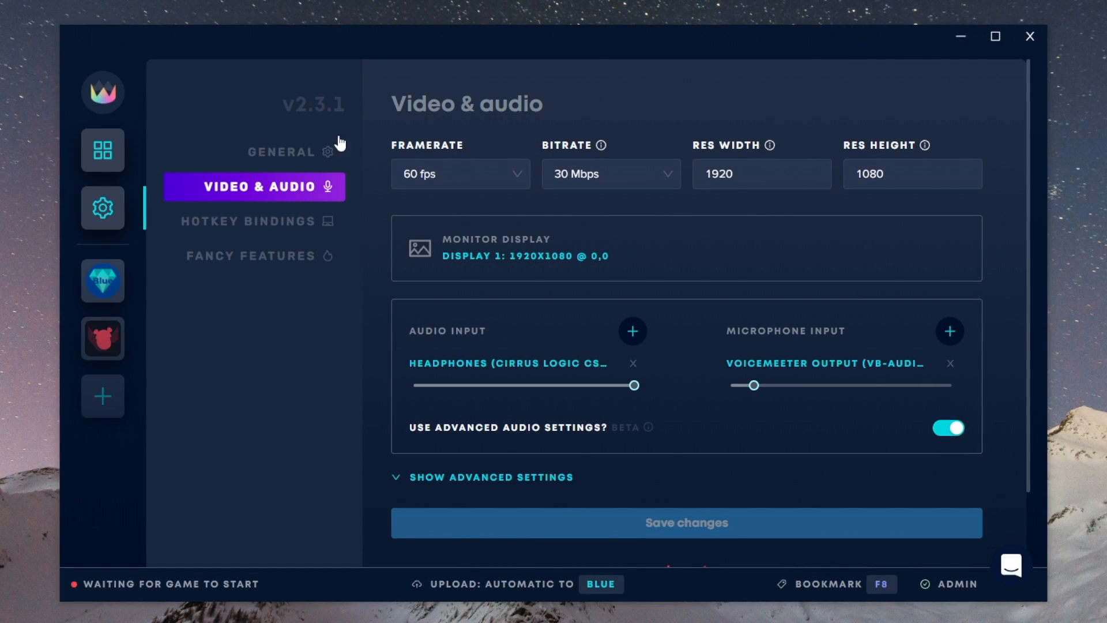
Step: Examine the devices available for the audio input and the microphone input, leaving both selections as they are
click(520, 362)
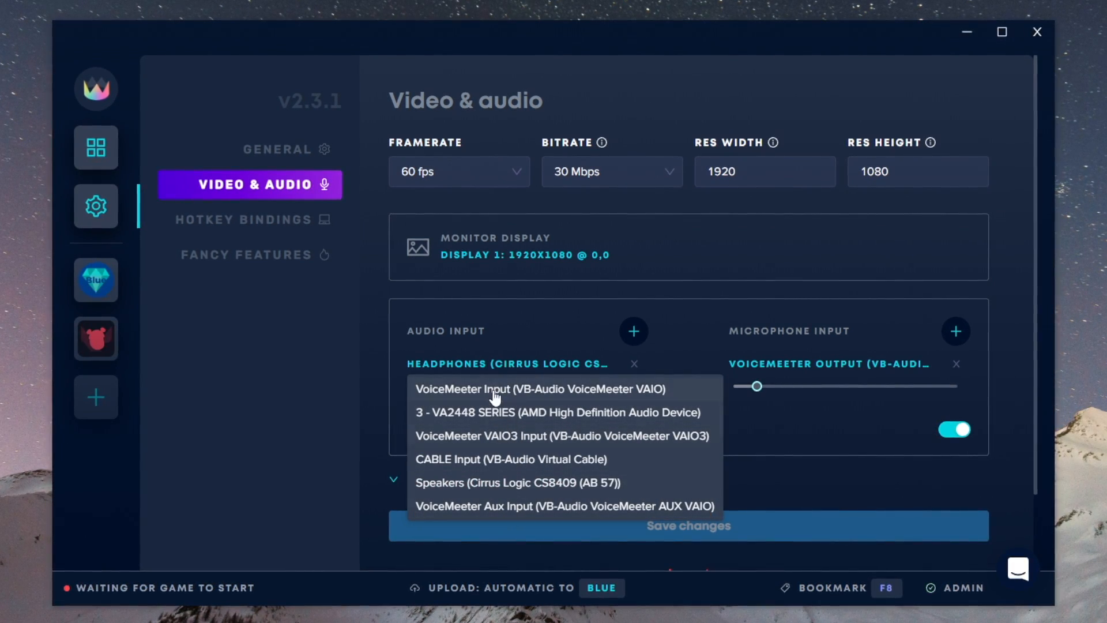
click(491, 337)
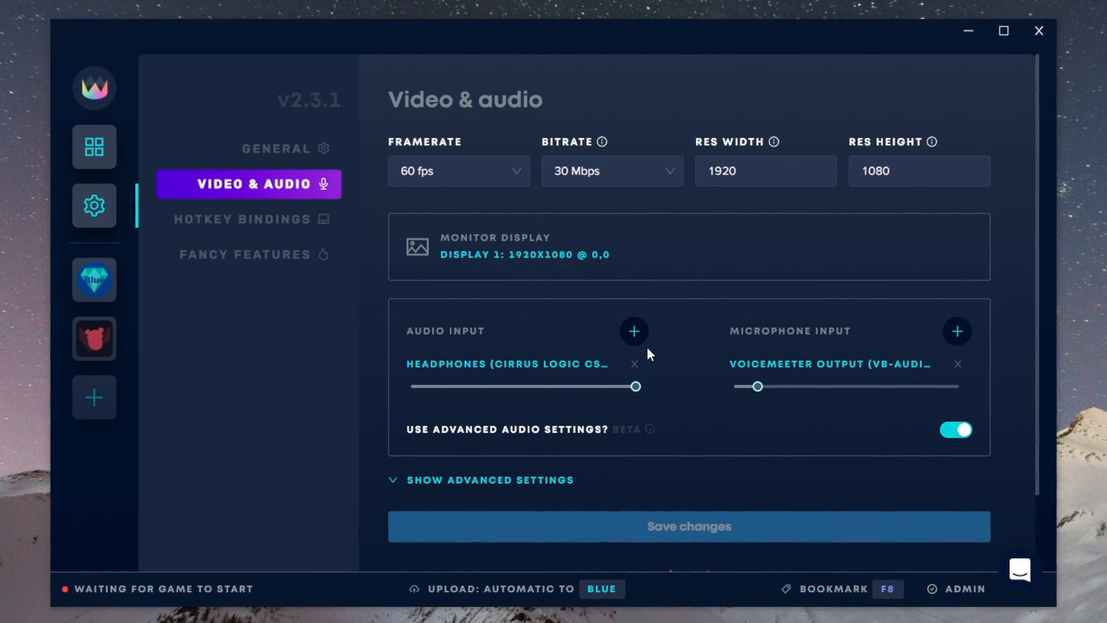
click(778, 365)
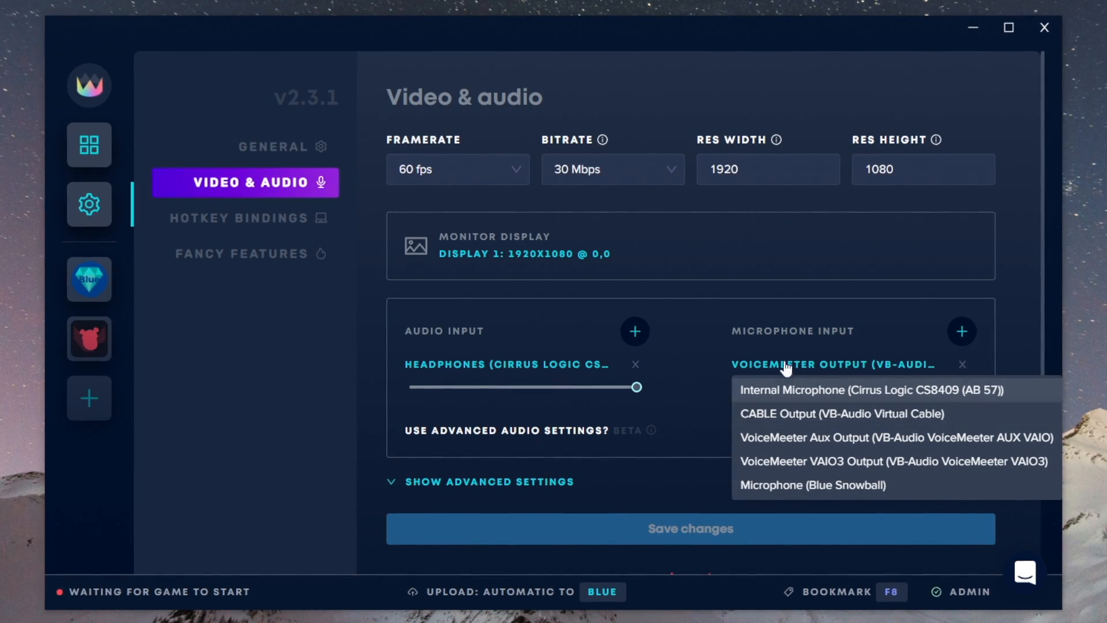
click(784, 333)
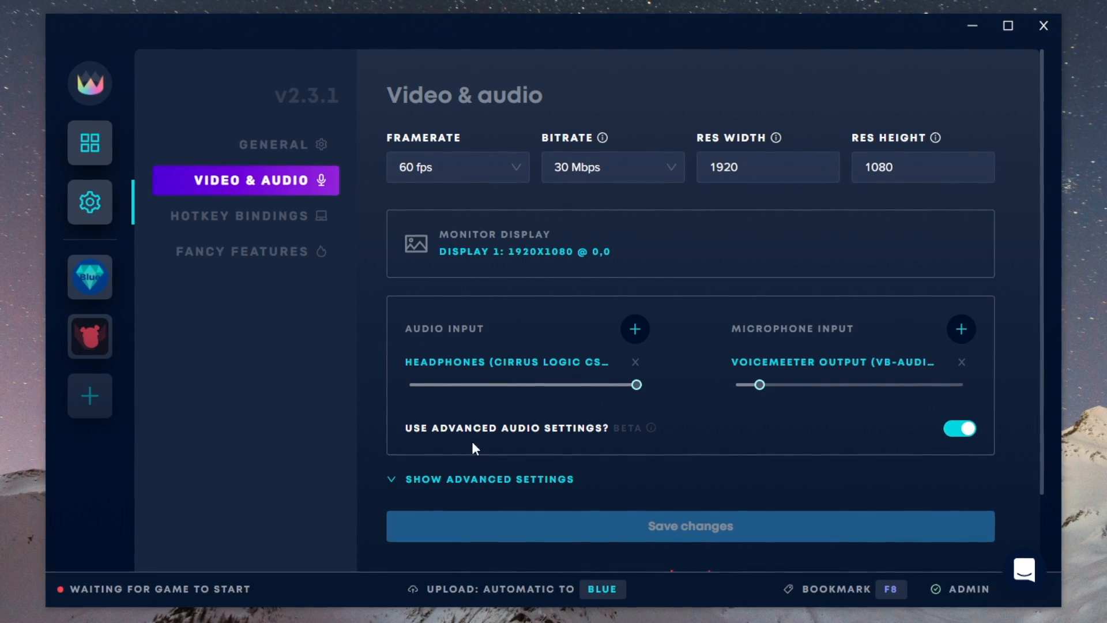
Step: Show the advanced settings and choose .mkv (Recommended) as the recording file extension and Recommended (amd) as the video encoding
click(536, 479)
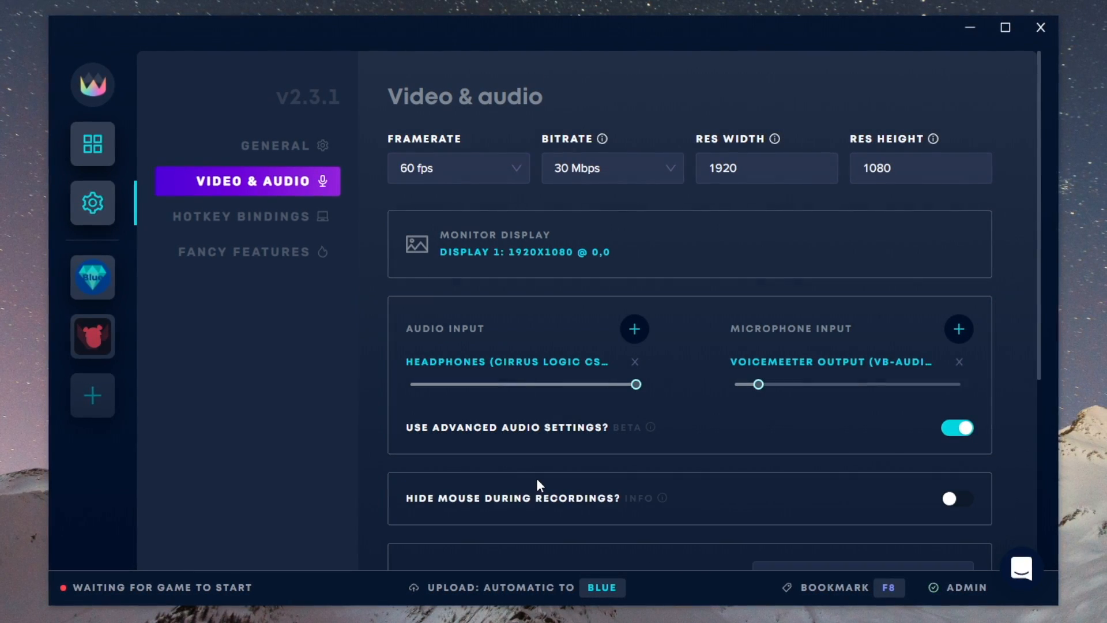
scroll(535, 449, down, 5)
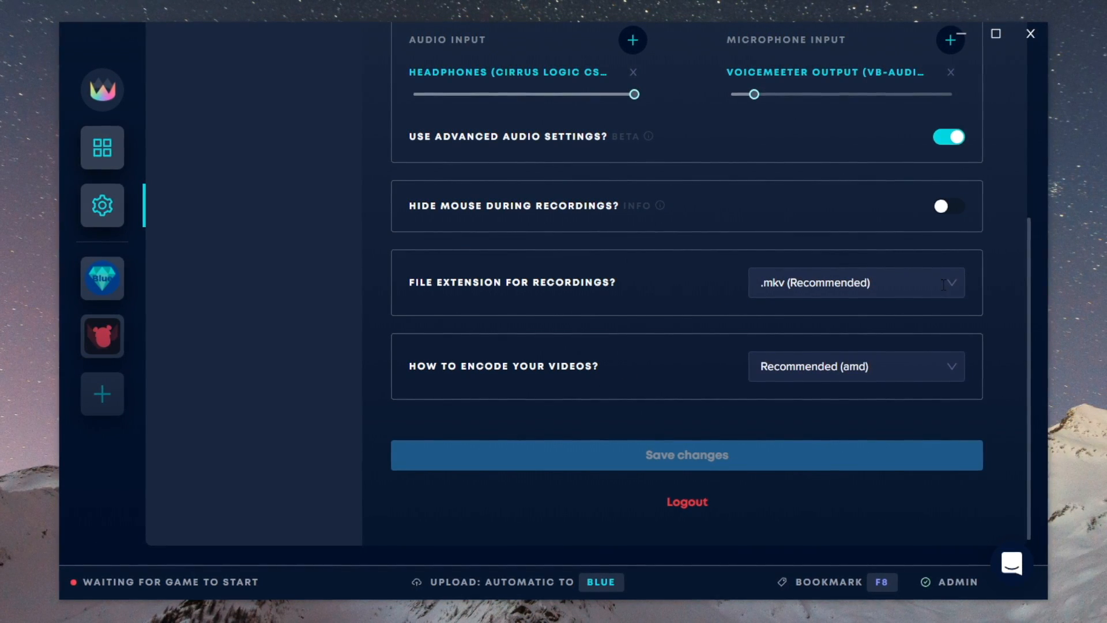
click(943, 284)
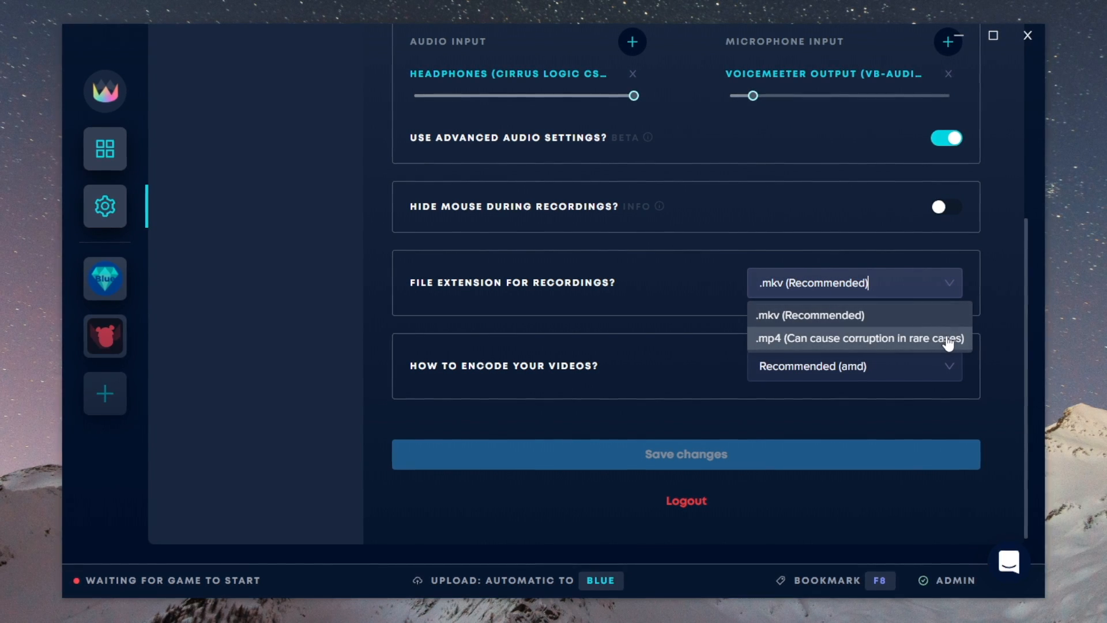
click(946, 317)
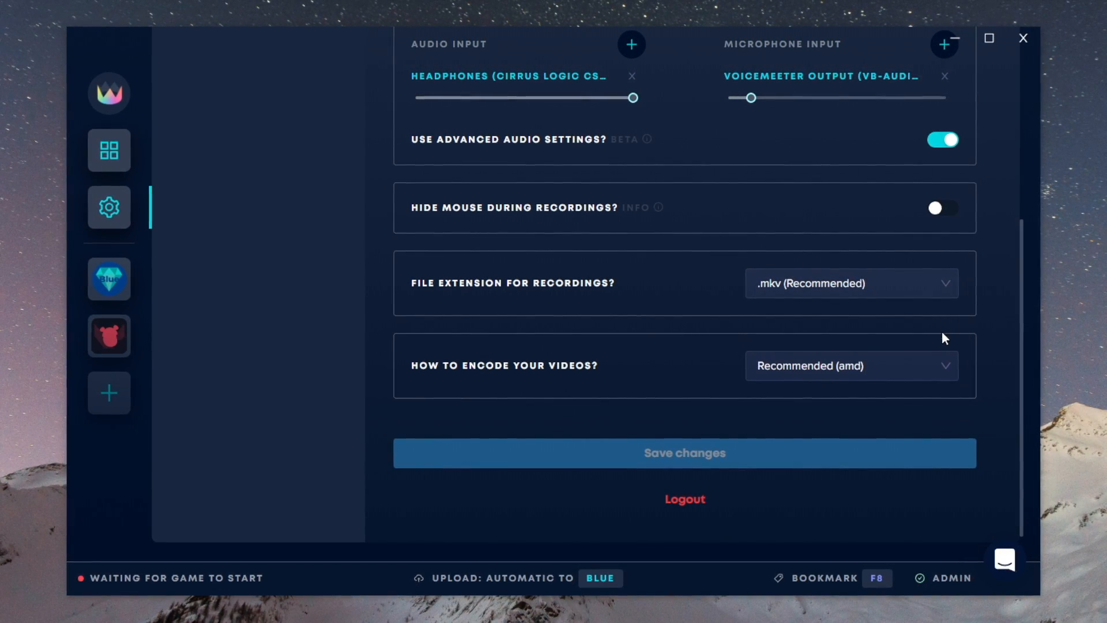
click(943, 365)
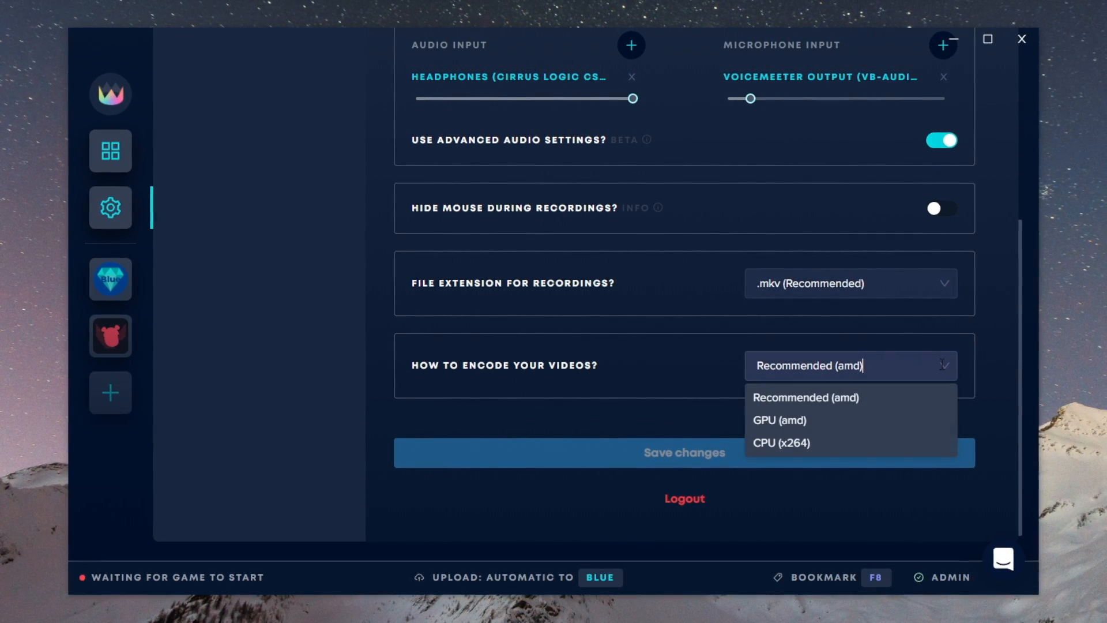
click(905, 403)
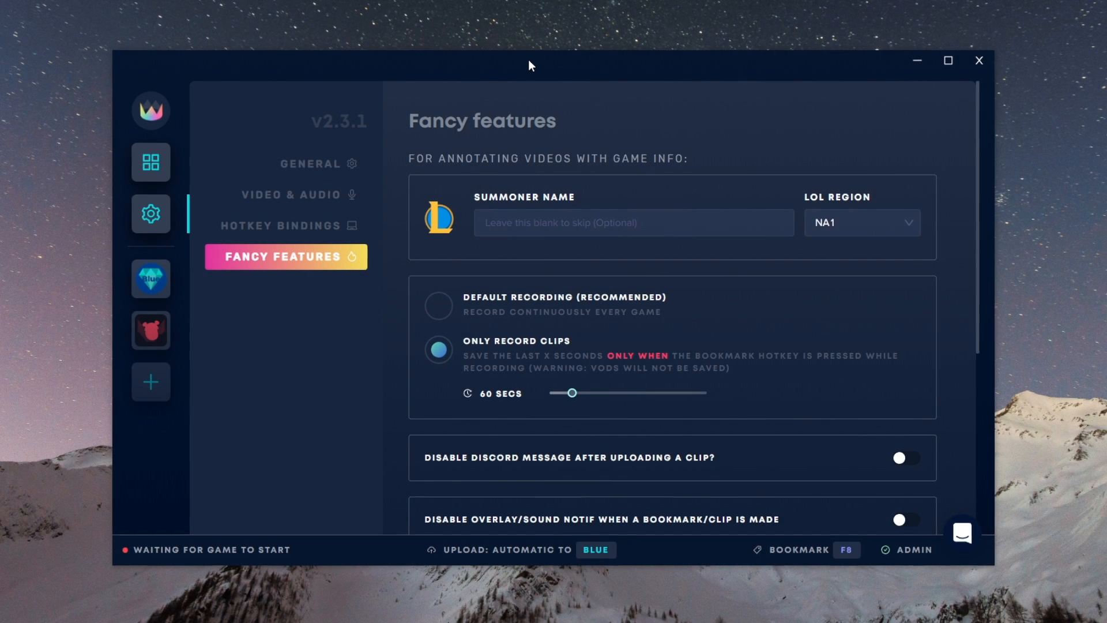
click(578, 223)
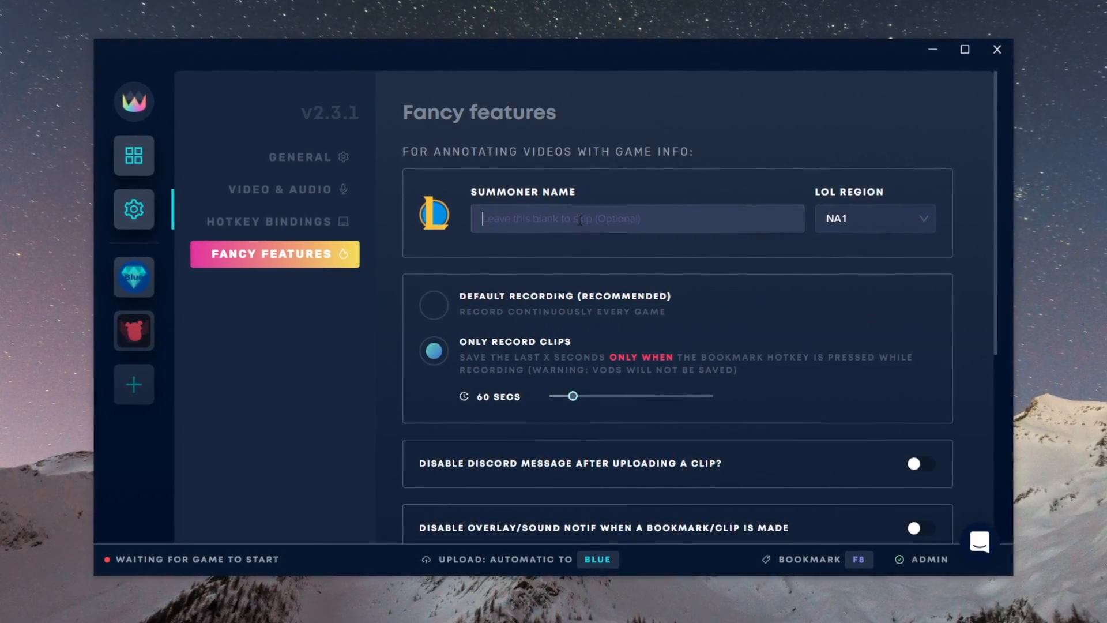
text(mynamelo)
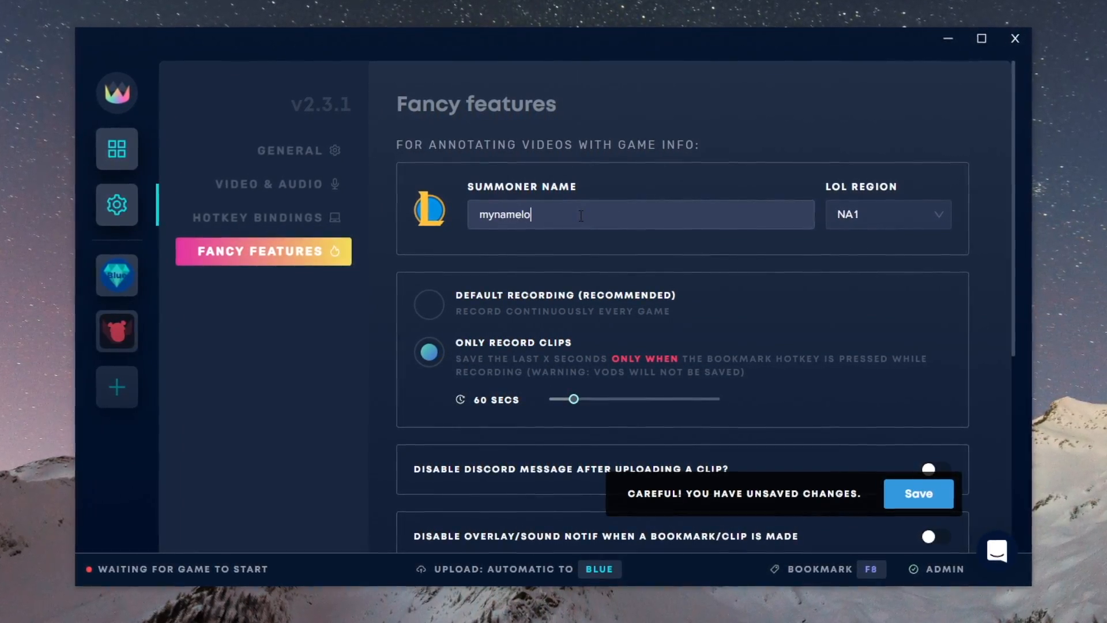
key(BackSpace)
key(BackSpace)
key(BackSpace)
key(BackSpace)
key(BackSpace)
key(BackSpace)
key(BackSpace)
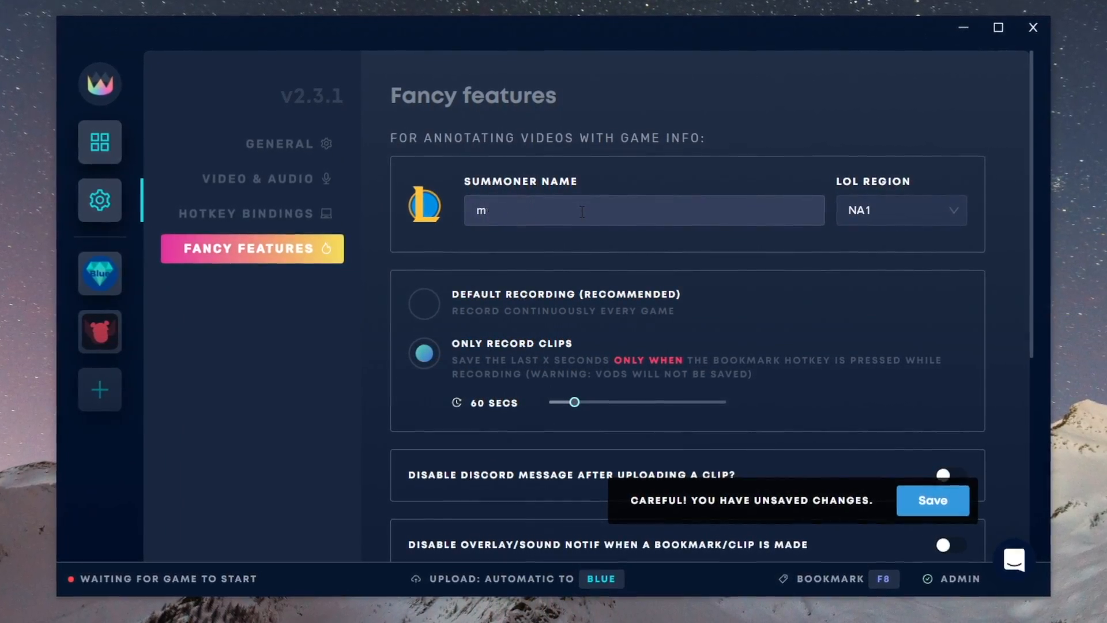
key(BackSpace)
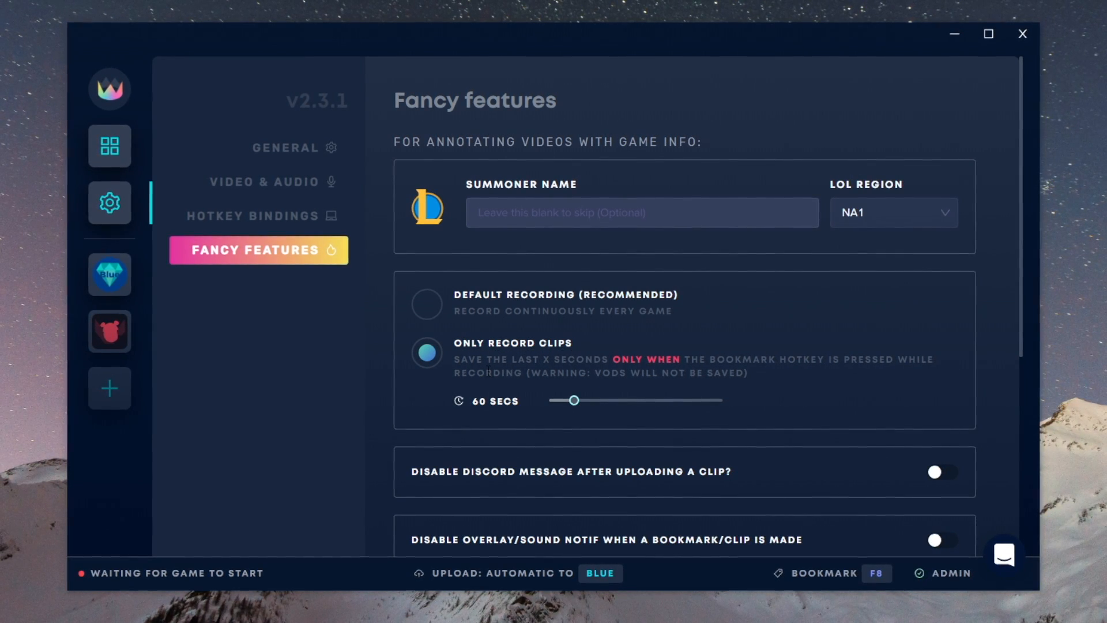
Step: Keep the clip length at 60 secs and review the remaining options in the fancy features settings
mouse_move(574, 400)
mouse_down()
mouse_move(775, 399)
mouse_move(523, 400)
mouse_move(578, 406)
mouse_up()
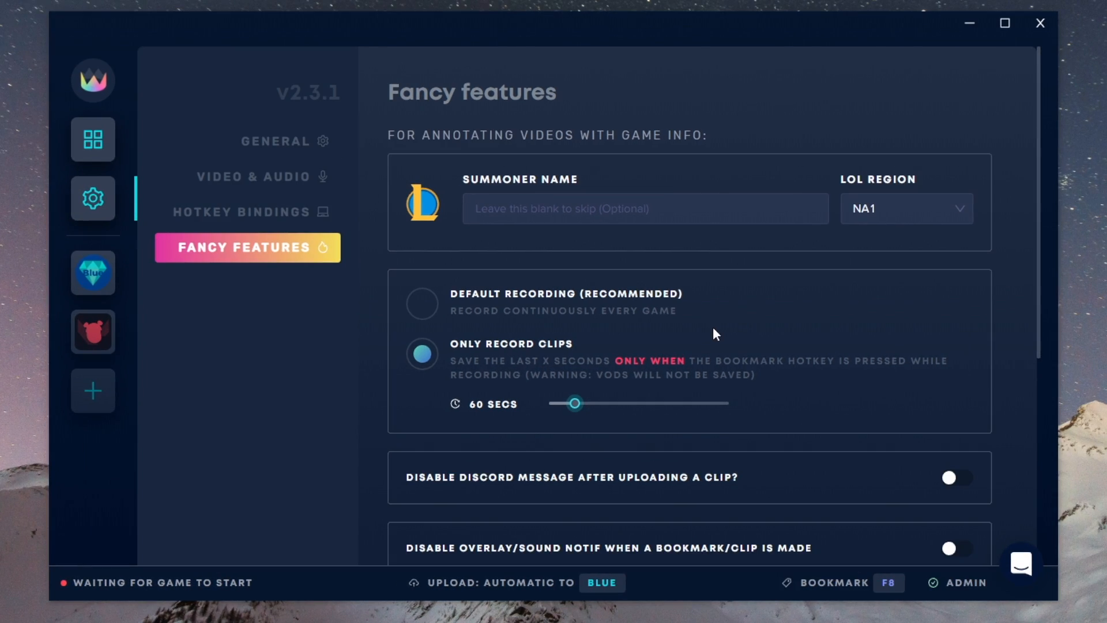
scroll(713, 328, down, 5)
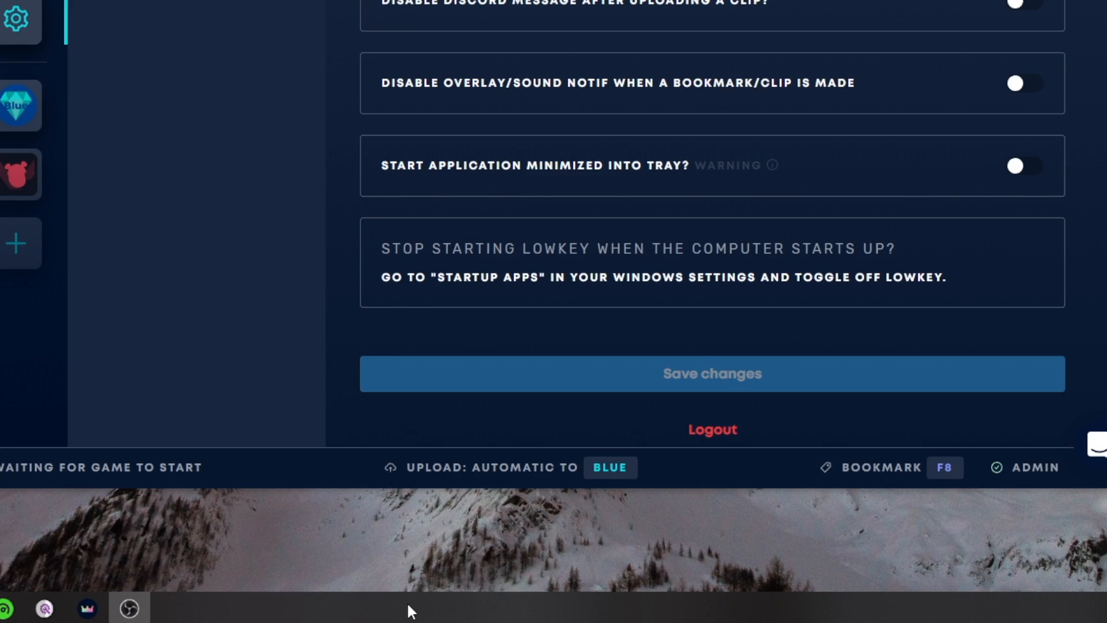
Step: Switch to Task Manager and try to disable Lowkey.gg in the list of startup apps
right_click(408, 606)
click(476, 518)
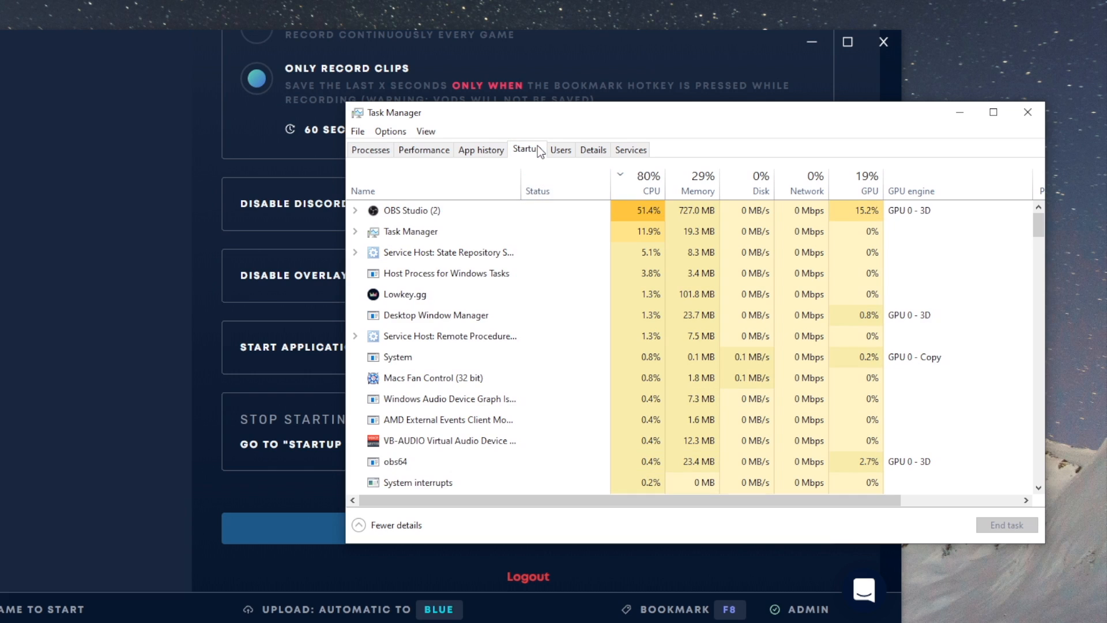
click(537, 148)
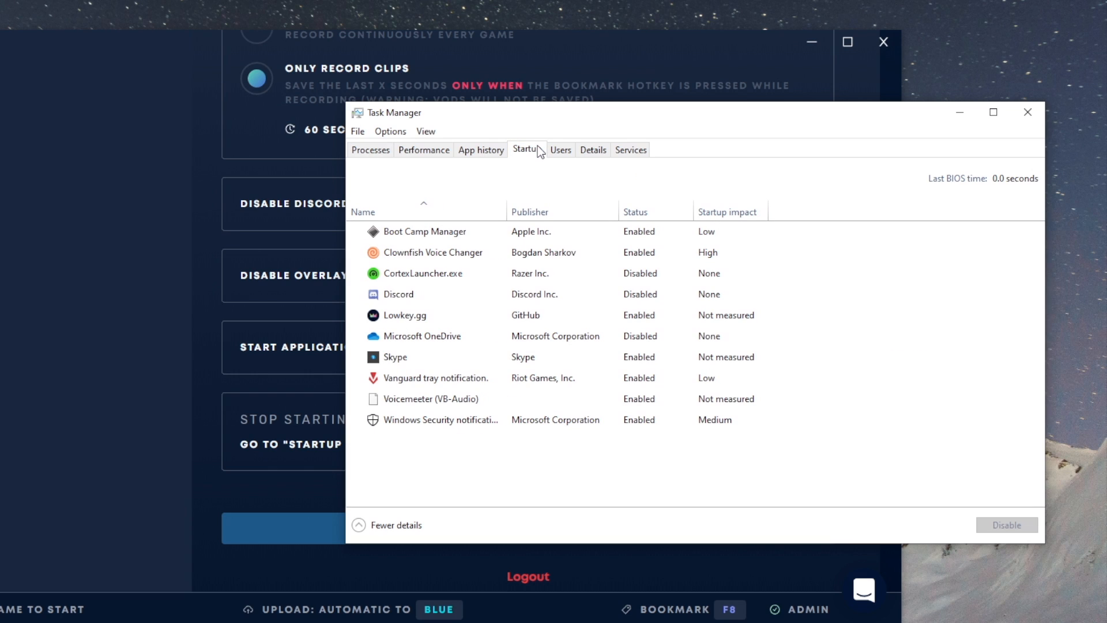
right_click(517, 323)
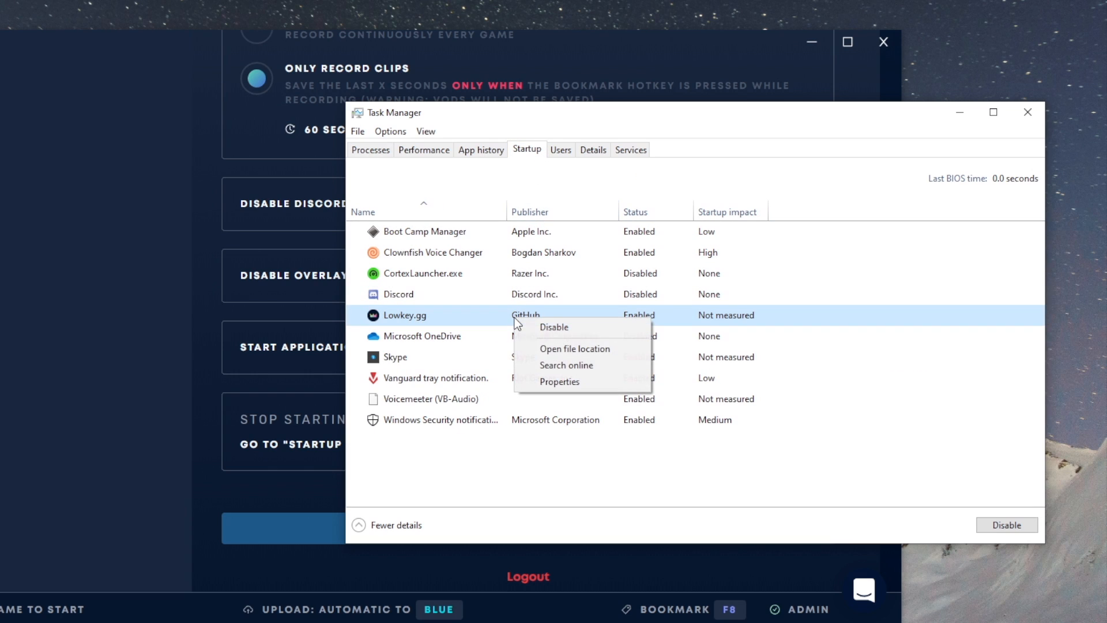
click(555, 332)
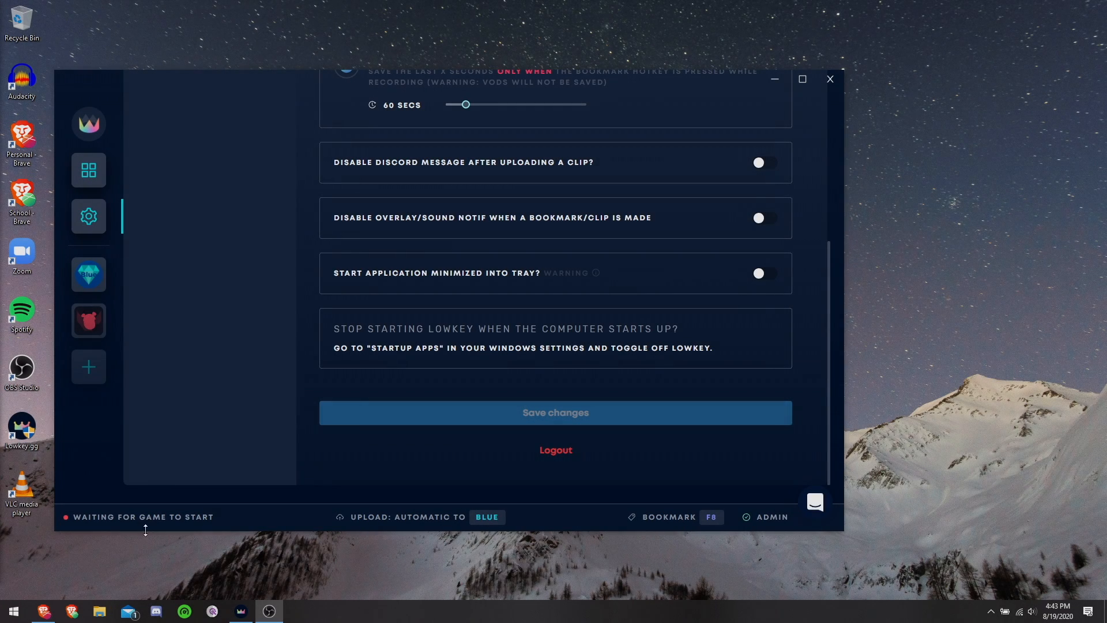
Step: Reopen Task Manager and open the properties of Lowkey.gg from the list of startup apps
right_click(453, 612)
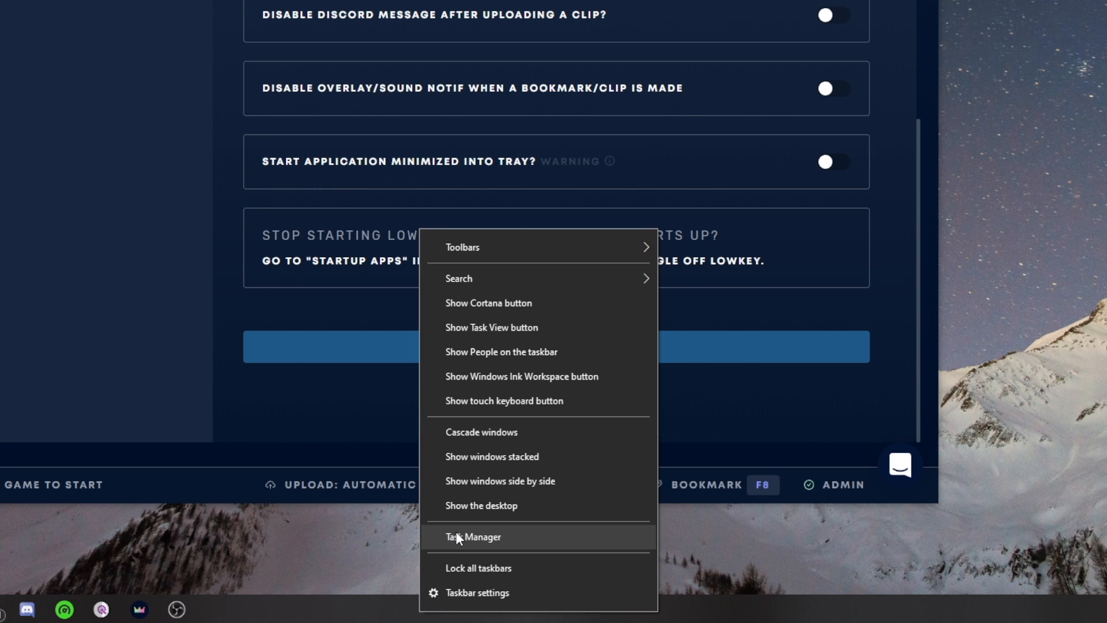
click(471, 552)
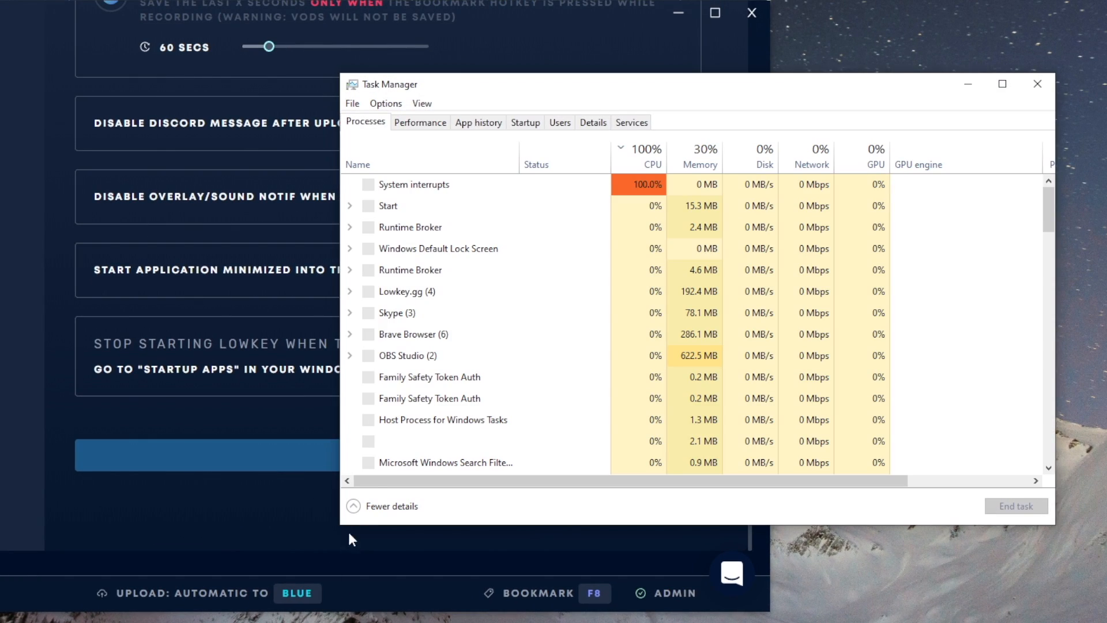
click(538, 123)
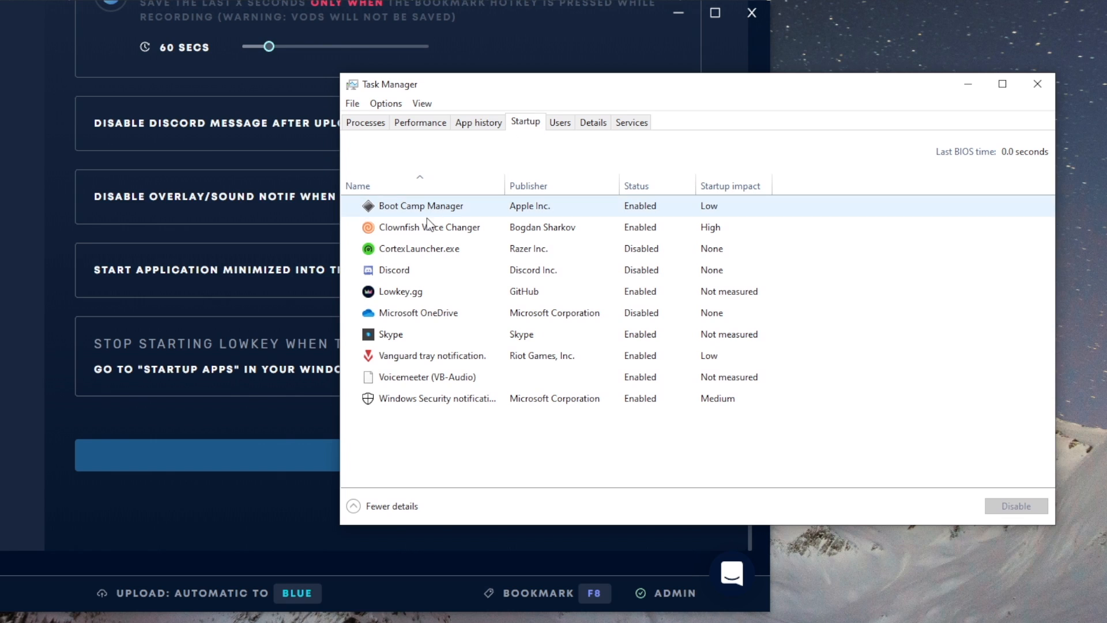
right_click(414, 289)
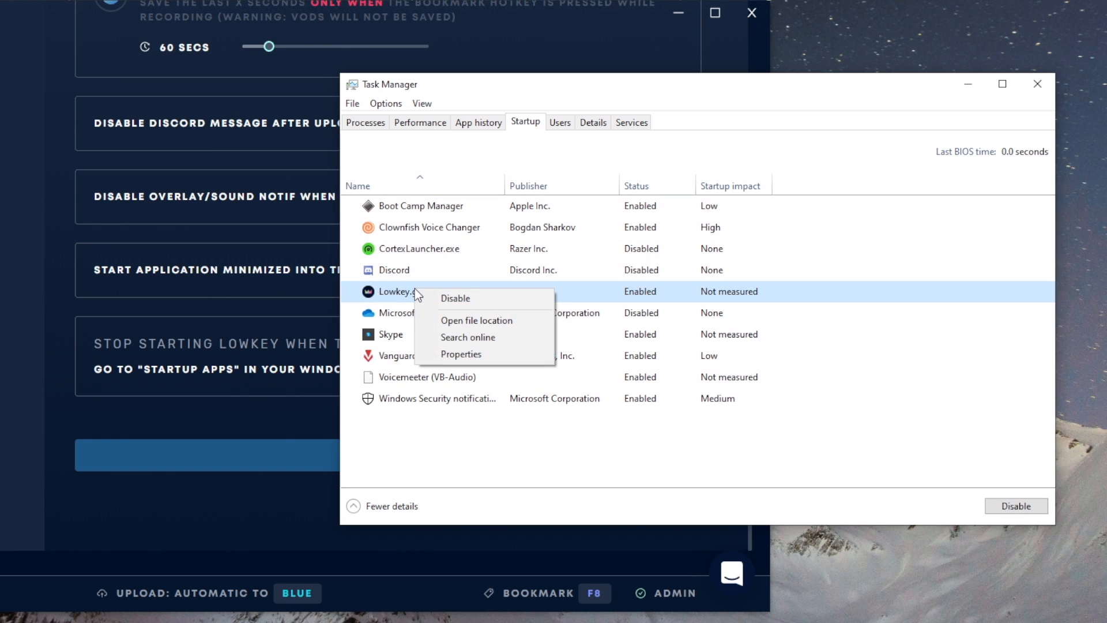
click(461, 354)
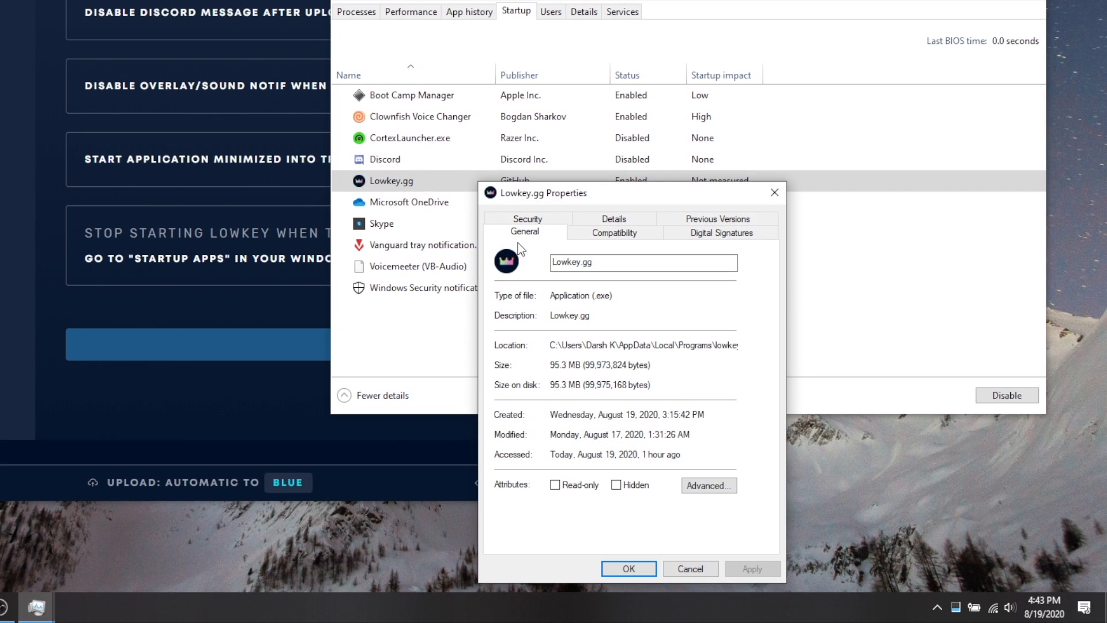
Step: Set Lowkey.gg to run as an administrator in its compatibility settings for all users
click(617, 234)
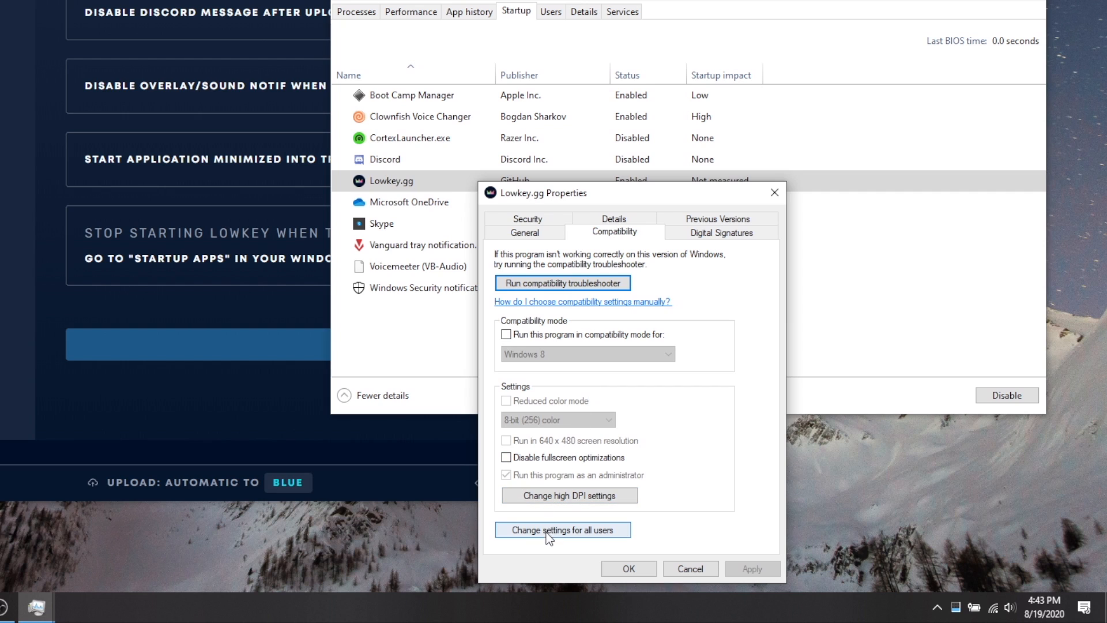
click(595, 532)
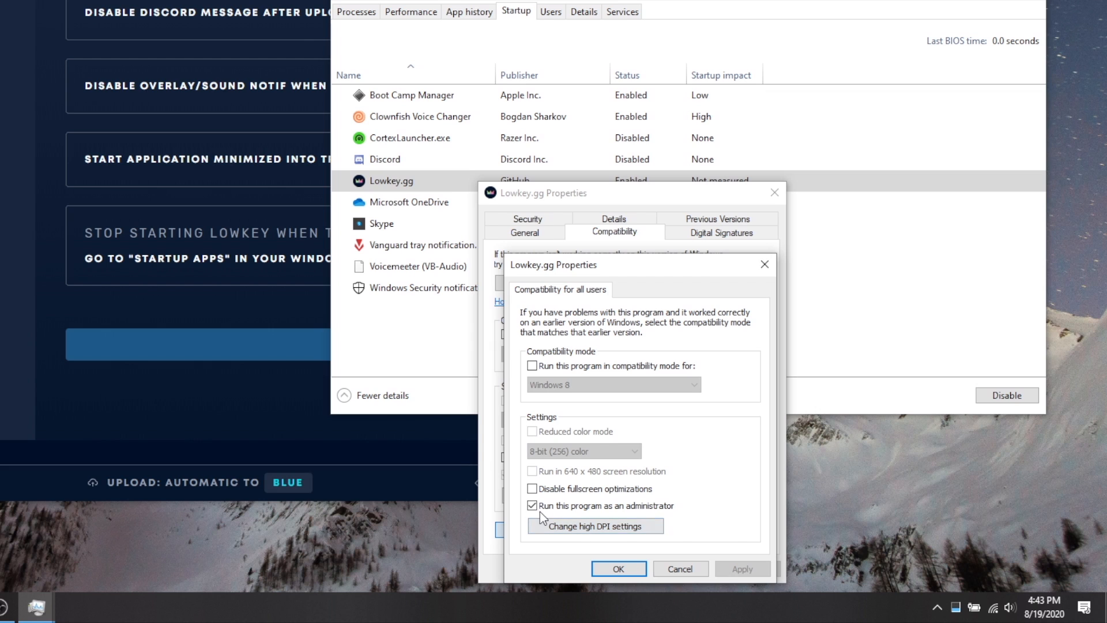
click(672, 508)
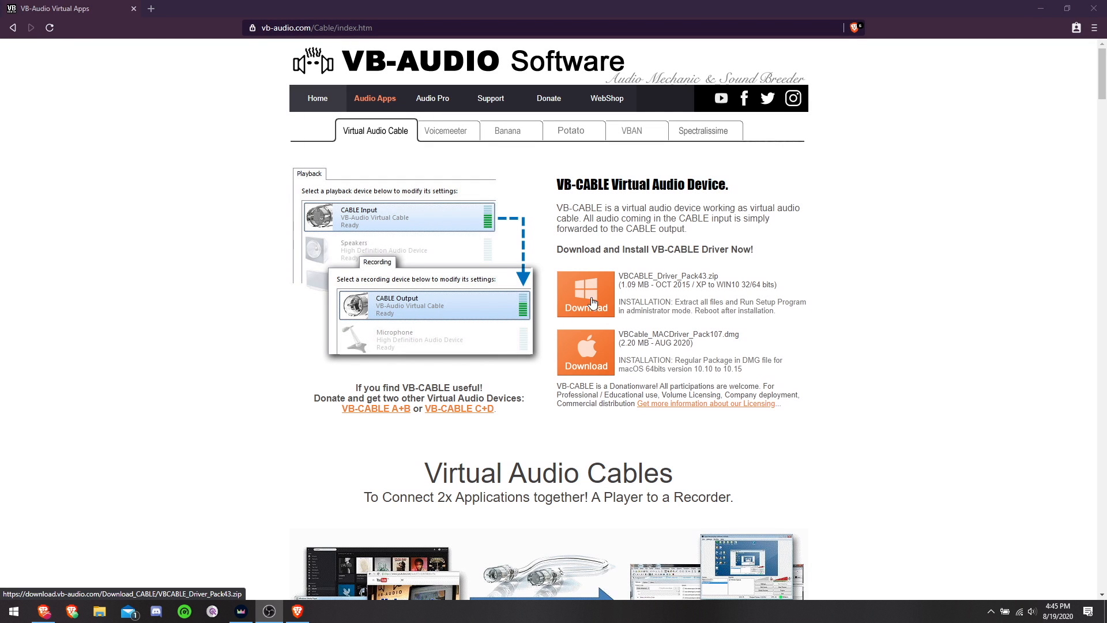
Step: Open the Voicemeeter page on the VB-Audio website and look through its download information
click(453, 138)
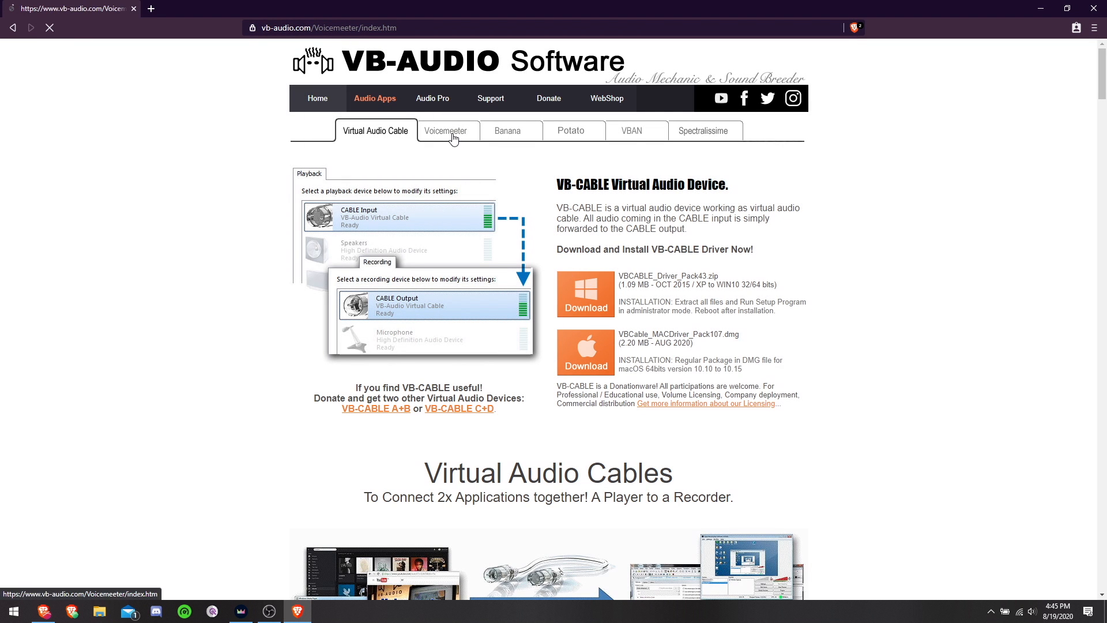
scroll(473, 210, down, 8)
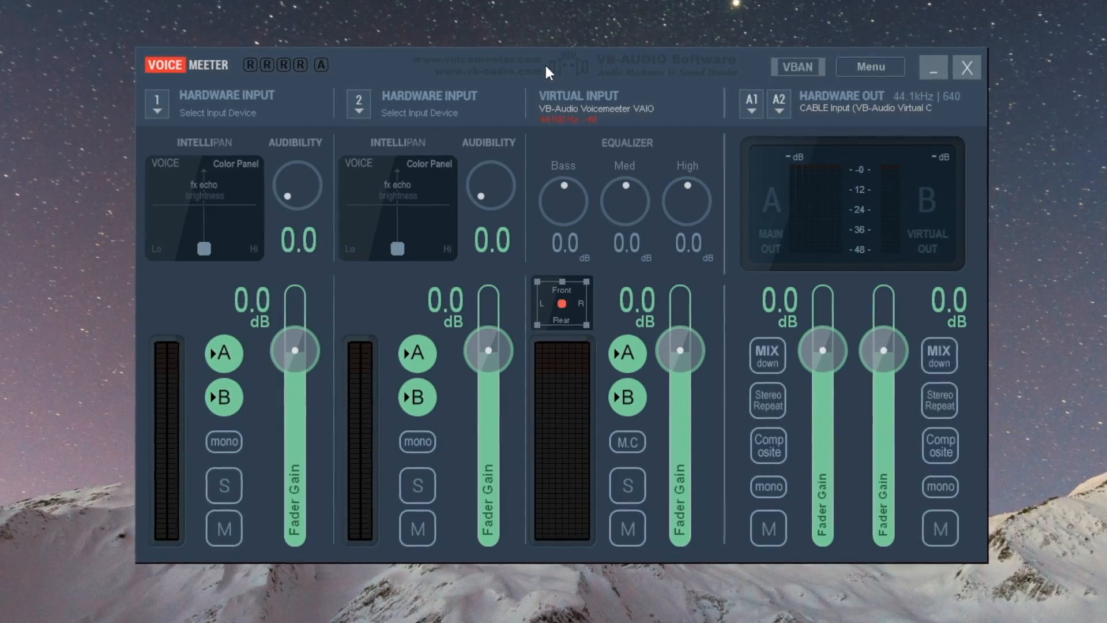
Step: In Voicemeeter, choose WDM: CABLE Output (VB-Audio Virtual Cable) as the device for hardware input 1
click(157, 103)
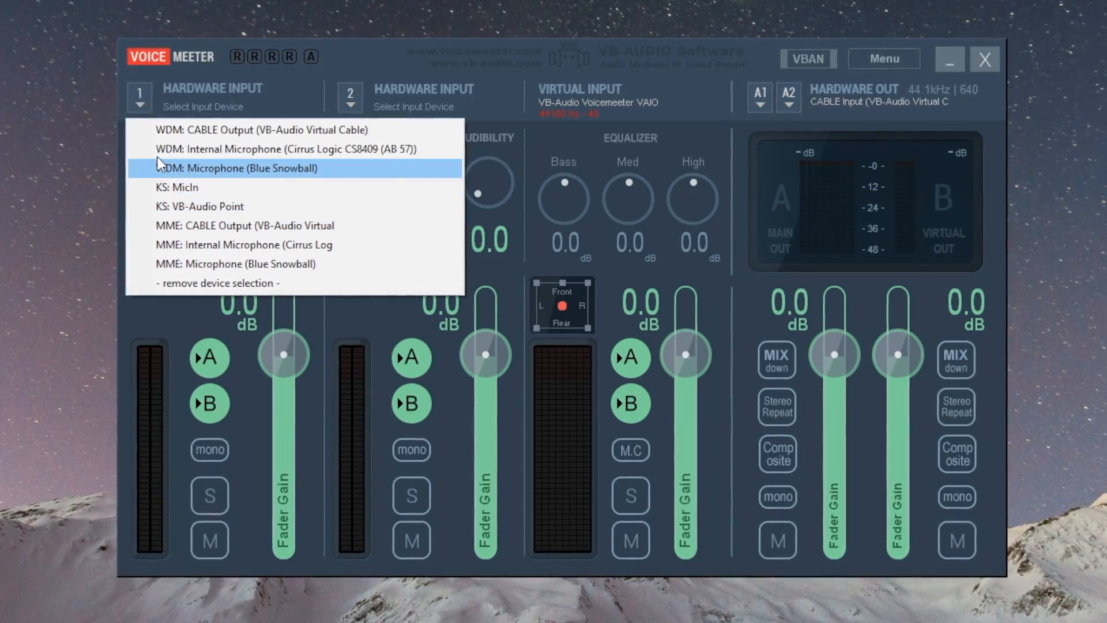
click(160, 129)
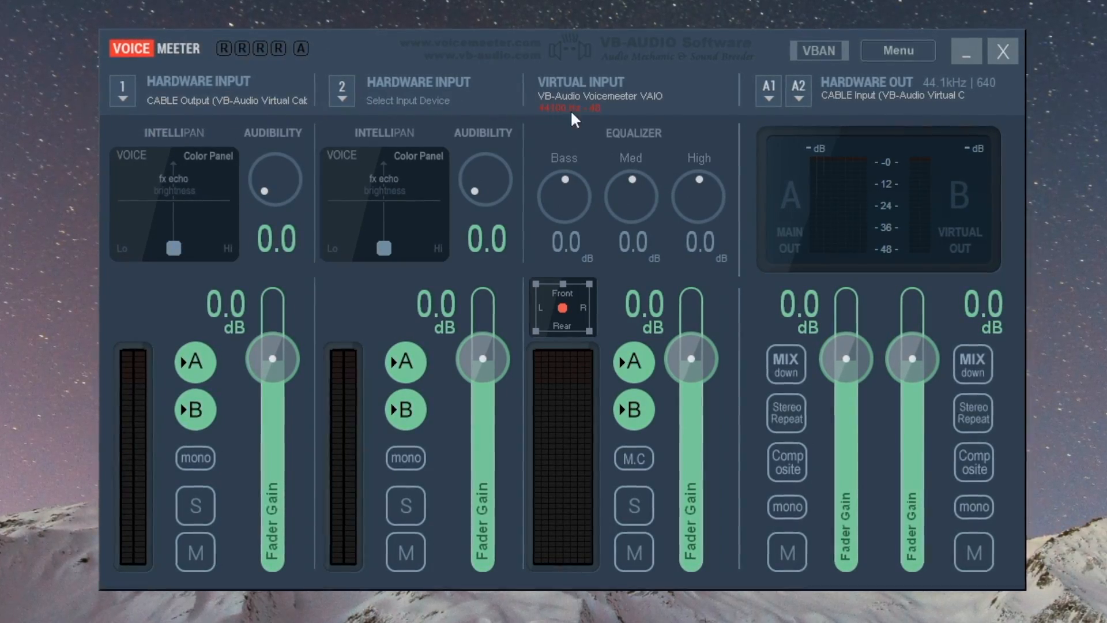
Step: Set hardware out A1 to the MME: Headphones (Cirrus Logic CS8409) device and lower the fader gain of hardware input 1
click(772, 100)
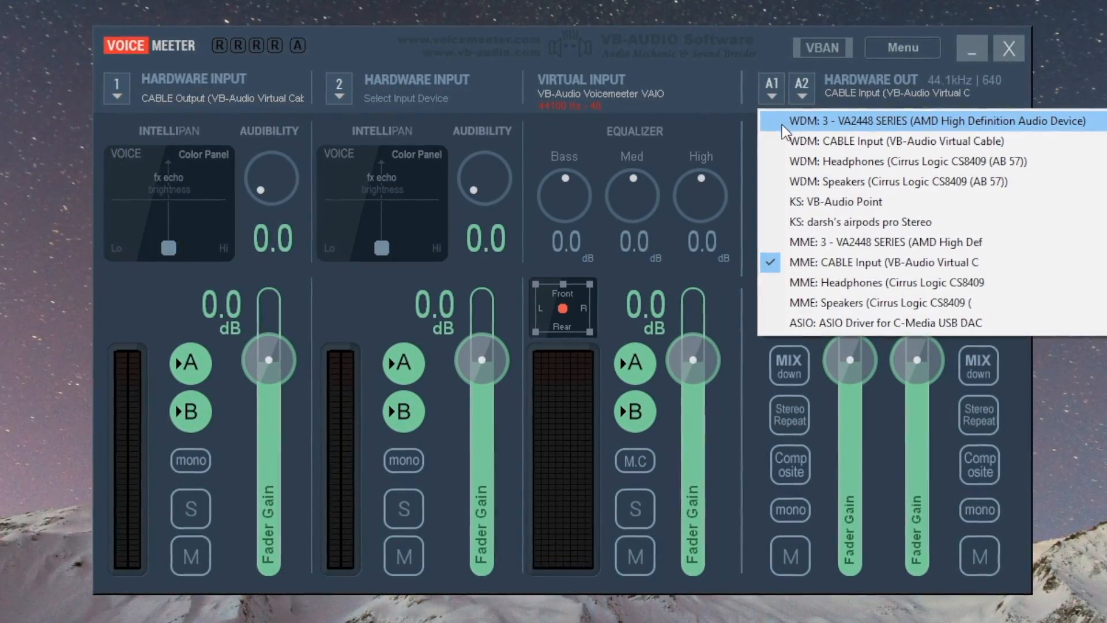
click(801, 281)
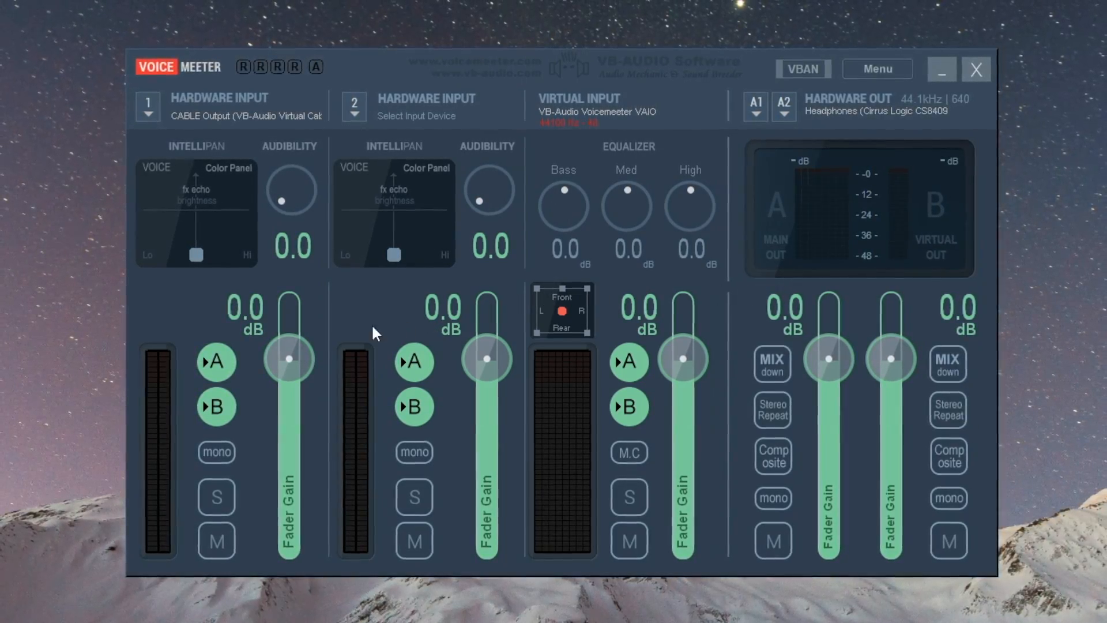
drag(285, 355, 297, 424)
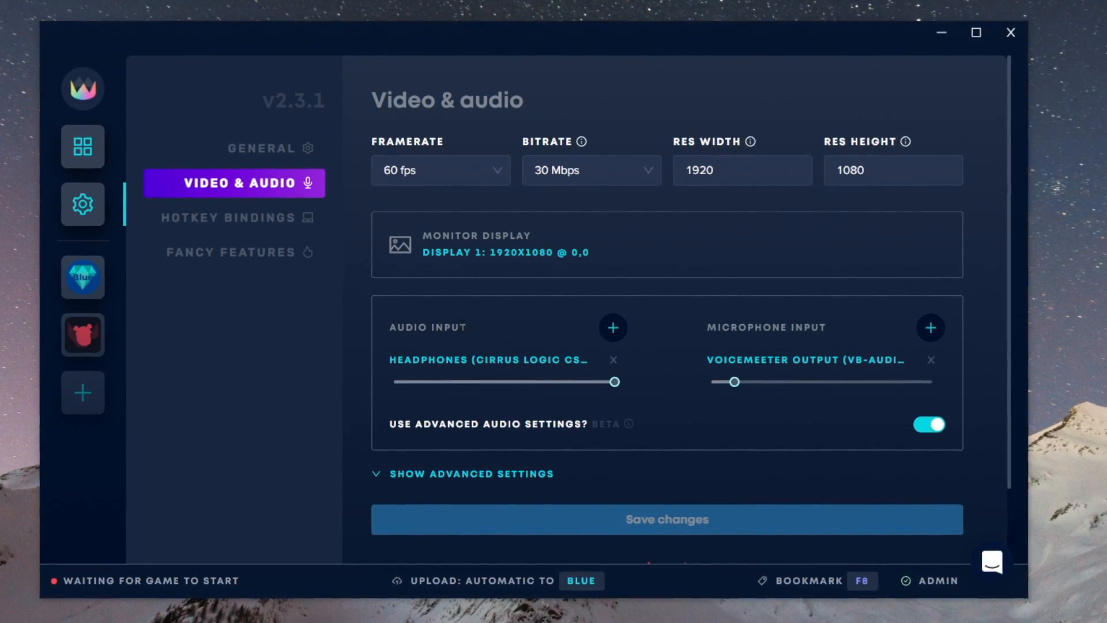
Step: Switch to Lowkey.gg, change the audio input to CABLE Input (VB-Audio Virtual Cable) in the video and audio settings, and save the changes
click(462, 361)
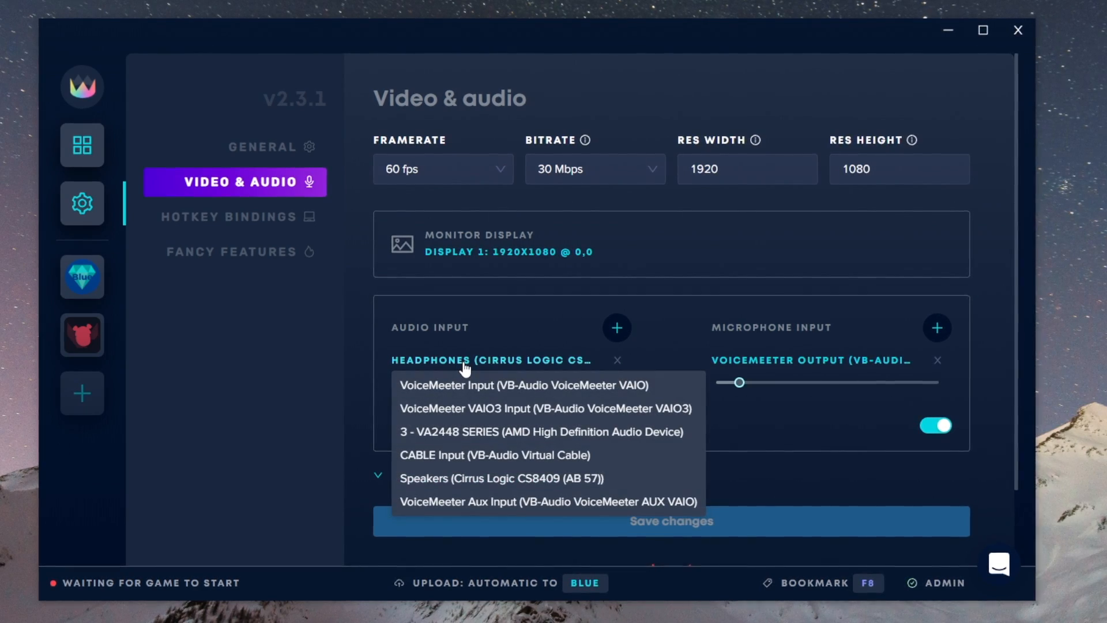
click(468, 457)
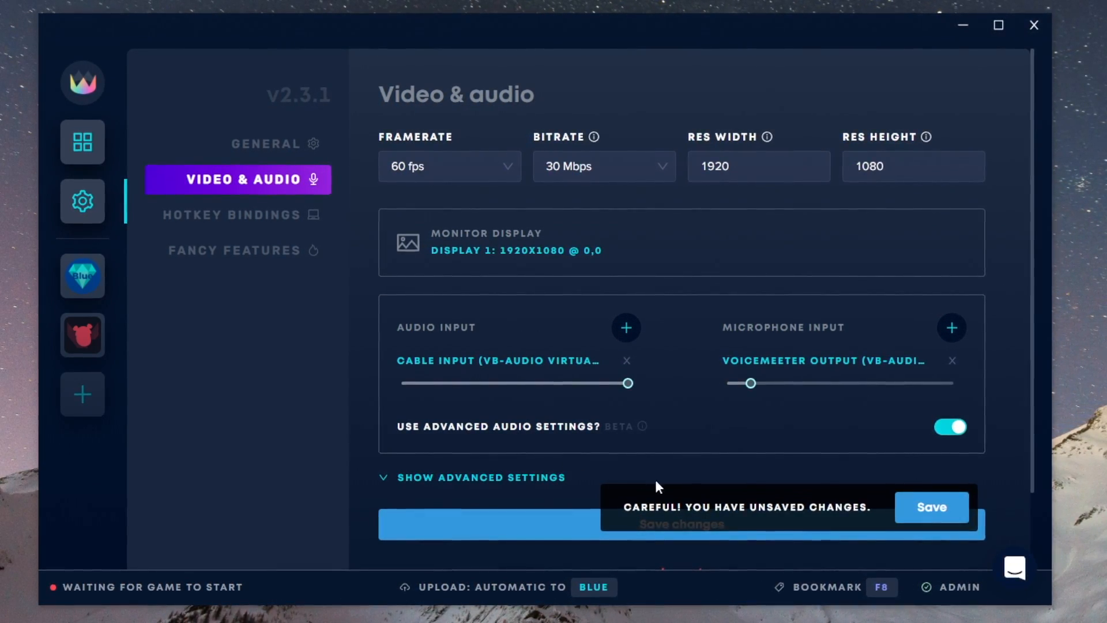
click(930, 509)
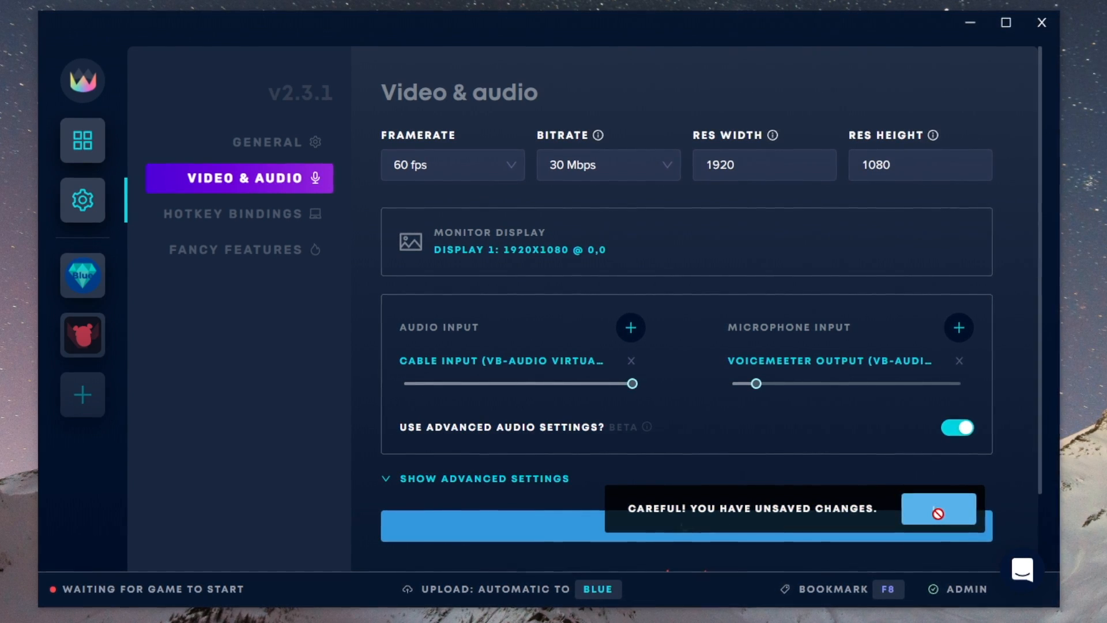